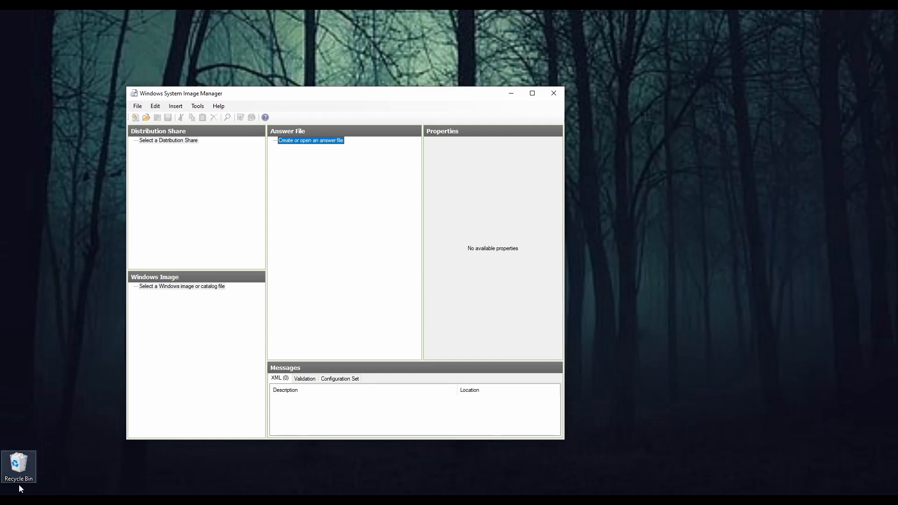
- Locate Windows System Image Manager among the Windows Kits programs and return to its open window
{"action": "left_click", "coordinate": [10, 500]}
{"action": "scroll", "coordinate": [112, 426], "scroll_direction": "down", "scroll_amount": 20}
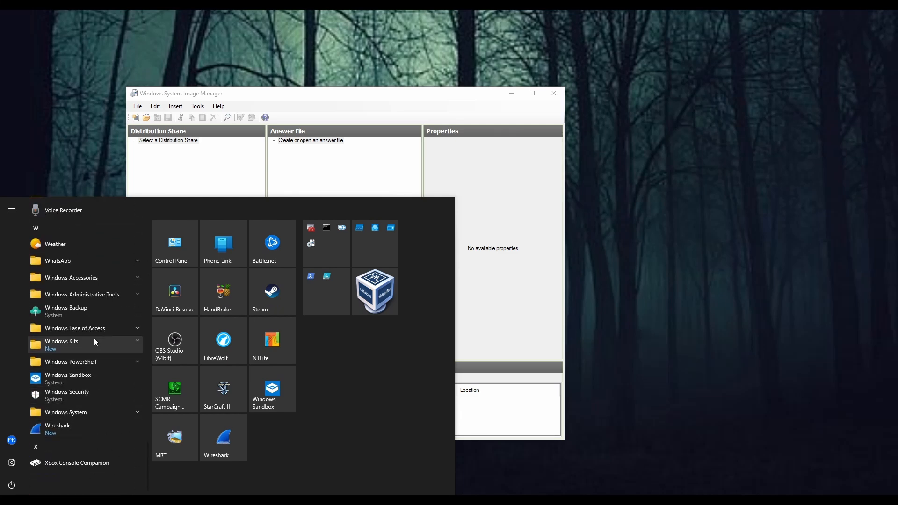
{"action": "left_click", "coordinate": [116, 346]}
{"action": "scroll", "coordinate": [113, 355], "scroll_direction": "down", "scroll_amount": 3}
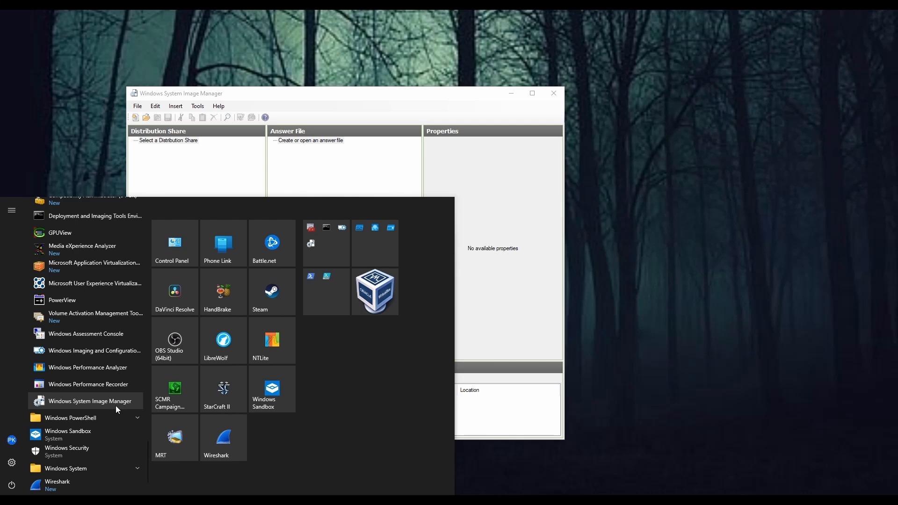
{"action": "left_click", "coordinate": [432, 98]}
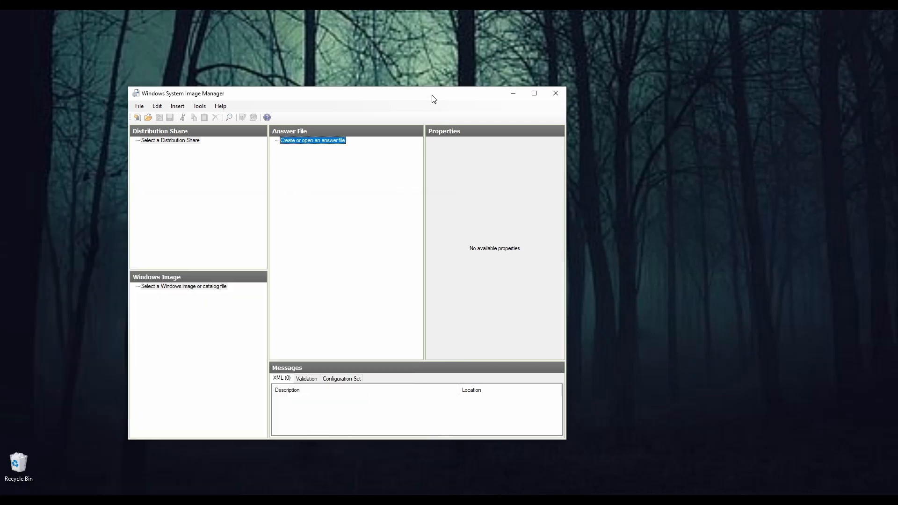
{"action": "left_click_drag", "start_coordinate": [432, 96], "coordinate": [433, 96]}
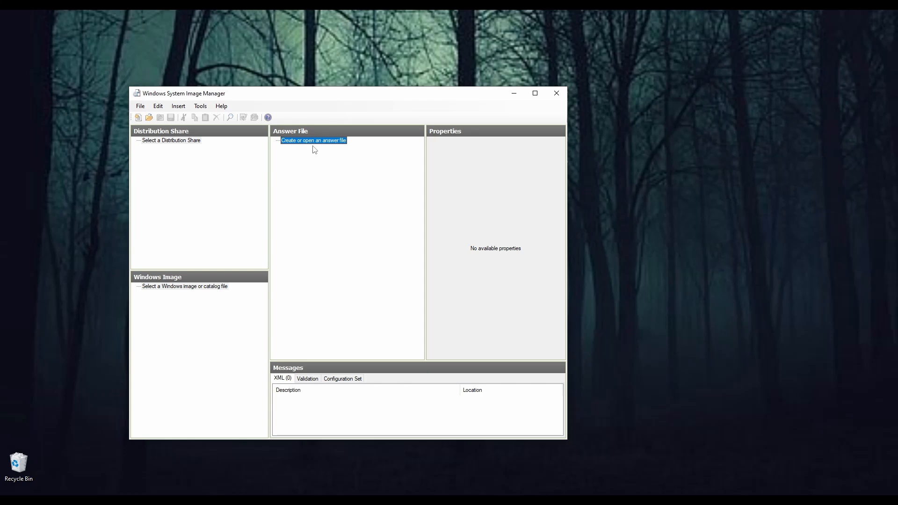
- Create a new answer file based on the Windows image install.wim from the wim folder
{"action": "right_click", "coordinate": [289, 142]}
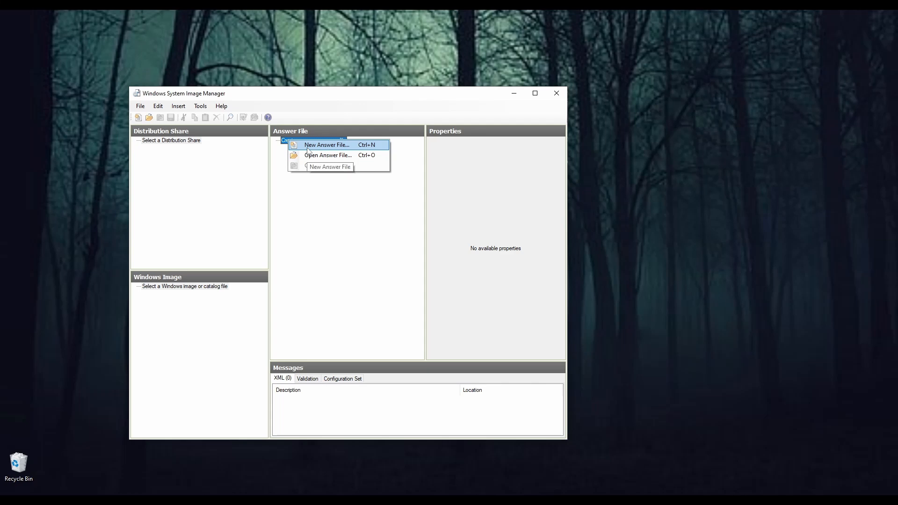
{"action": "left_click", "coordinate": [141, 107]}
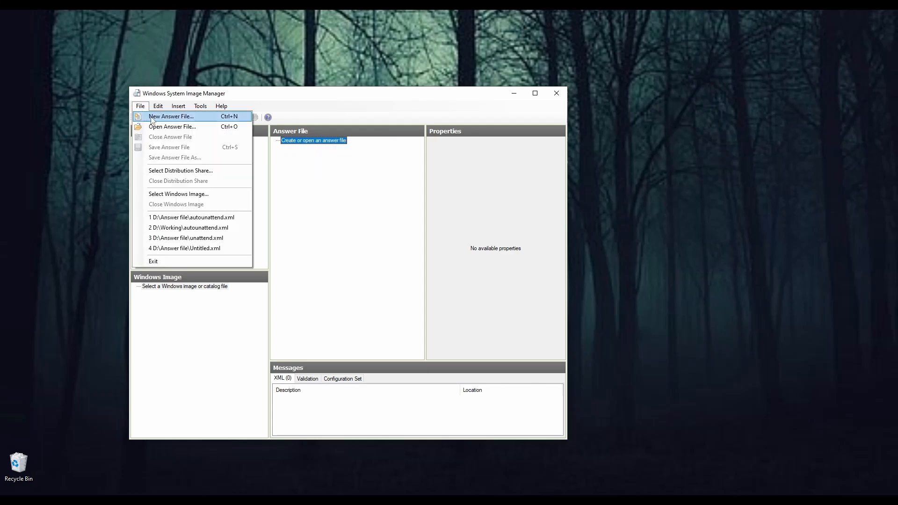
{"action": "left_click", "coordinate": [166, 117]}
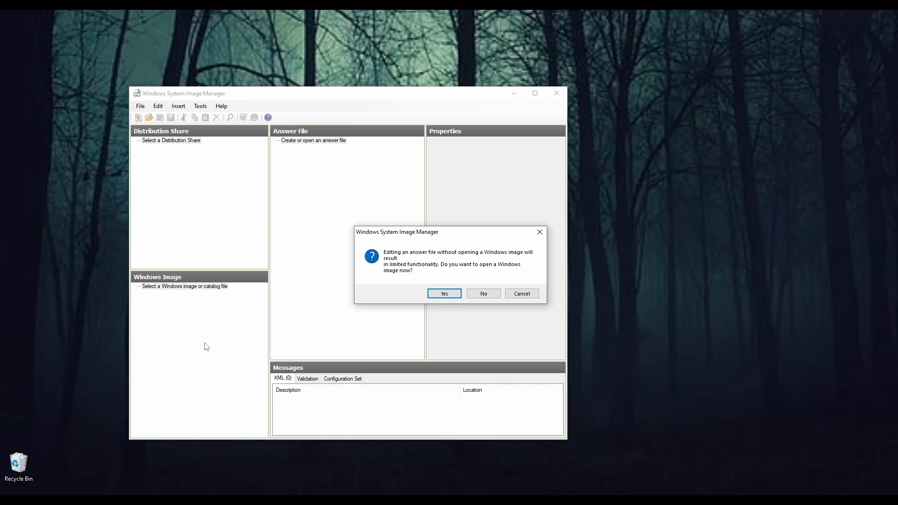
{"action": "left_click", "coordinate": [444, 294]}
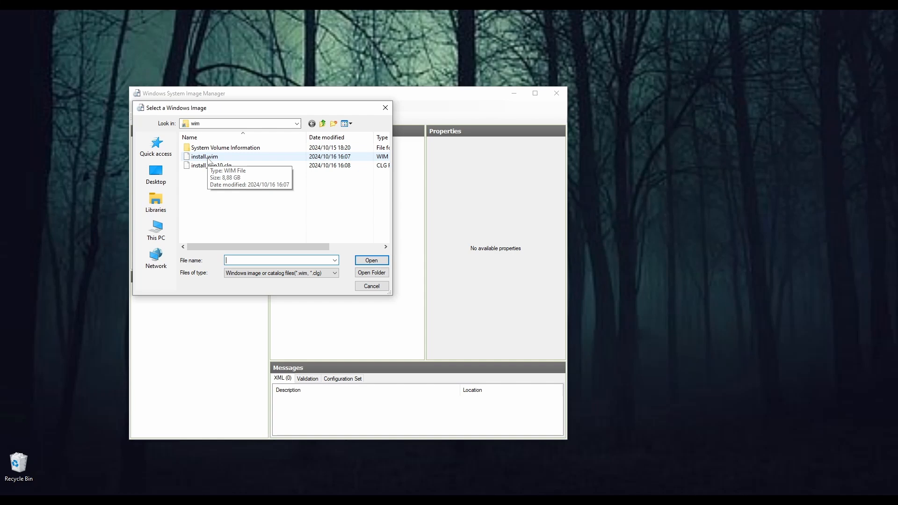
{"action": "left_click", "coordinate": [297, 124]}
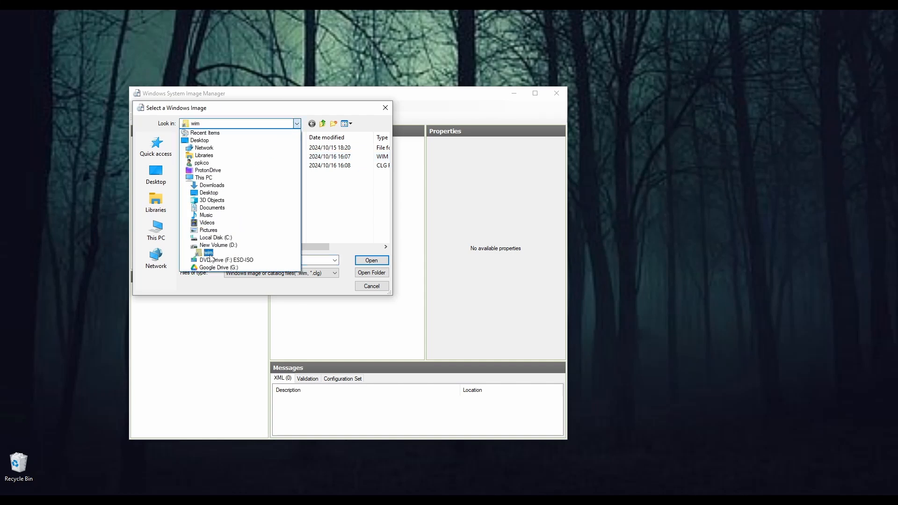
{"action": "left_click", "coordinate": [270, 115]}
{"action": "double_click", "coordinate": [206, 157]}
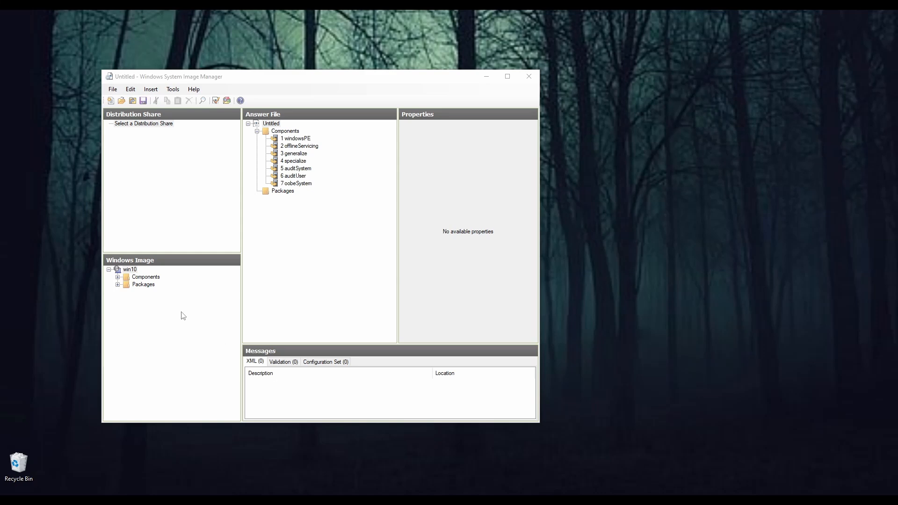
- Expand the win10 image's Components after viewing its Packages, and enlarge the window and image pane to fit the full component names
{"action": "double_click", "coordinate": [123, 284]}
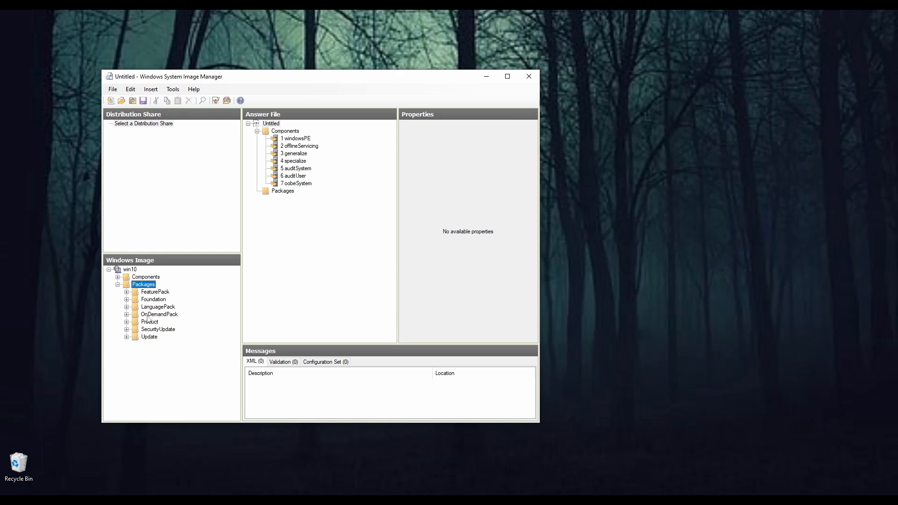
{"action": "left_click", "coordinate": [118, 284]}
{"action": "left_click", "coordinate": [117, 277]}
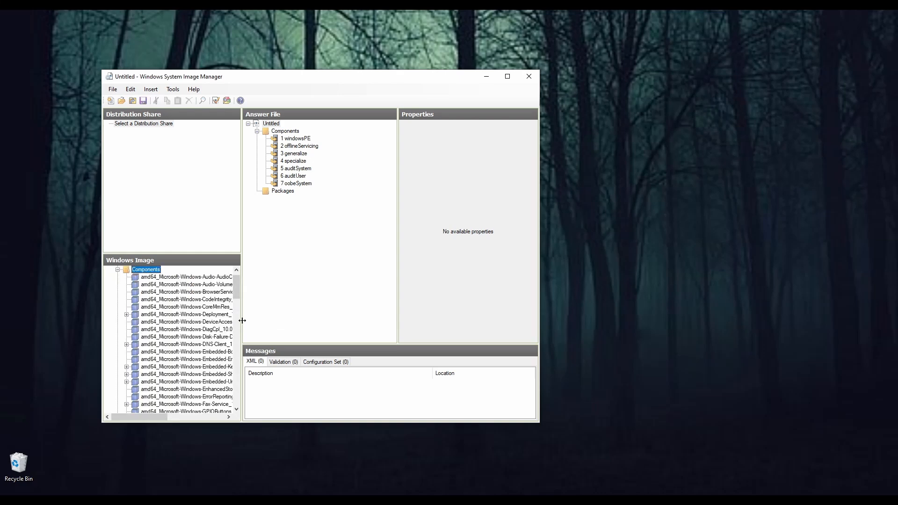
{"action": "left_click_drag", "start_coordinate": [242, 320], "coordinate": [314, 324]}
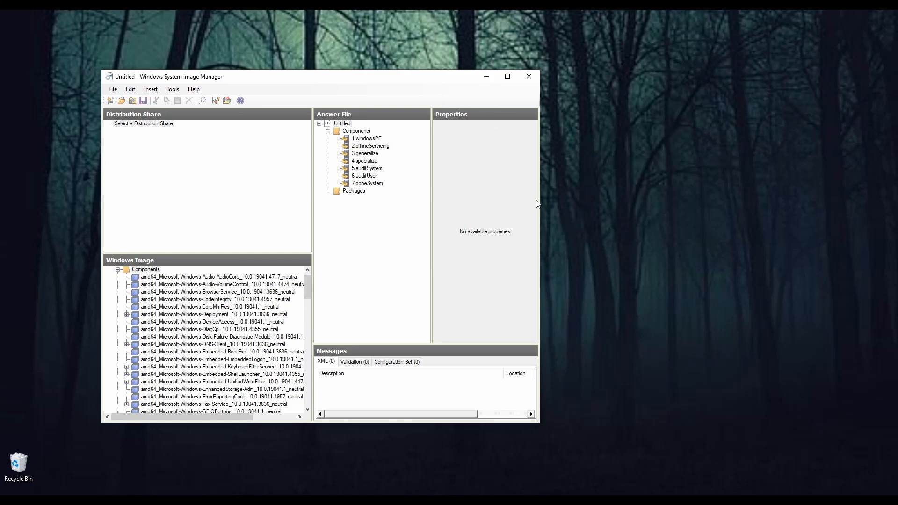
{"action": "left_click_drag", "start_coordinate": [540, 199], "coordinate": [728, 200]}
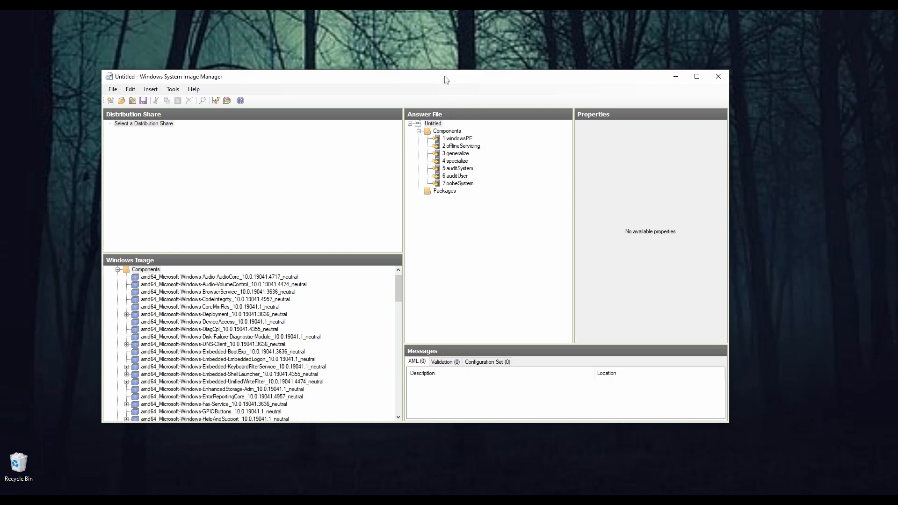
{"action": "left_click_drag", "start_coordinate": [444, 77], "coordinate": [432, 72]}
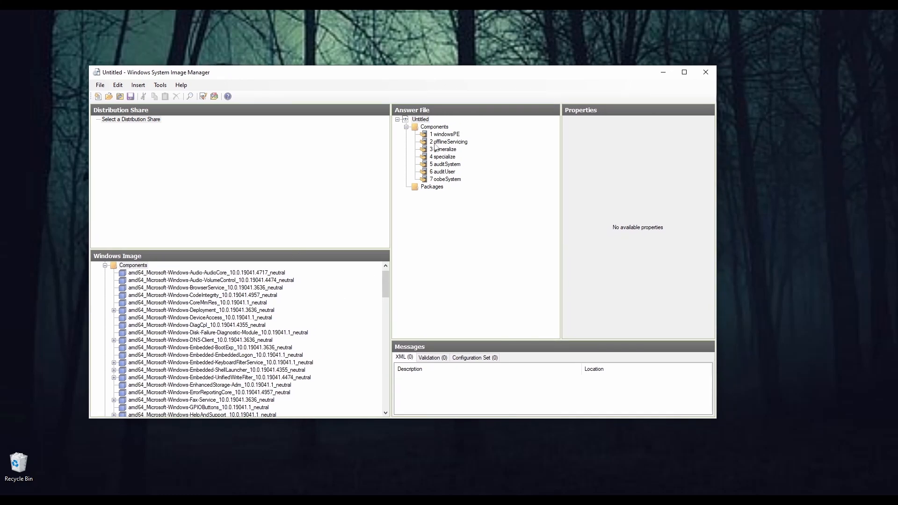
- Examine the oobeSystem pass and browse the image's component list down to the Internet-Browser-Configuration component's properties
{"action": "left_click", "coordinate": [445, 180]}
{"action": "mouse_move", "coordinate": [424, 79]}
{"action": "left_mouse_down"}
{"action": "mouse_move", "coordinate": [440, 84]}
{"action": "mouse_move", "coordinate": [424, 80]}
{"action": "left_mouse_up"}
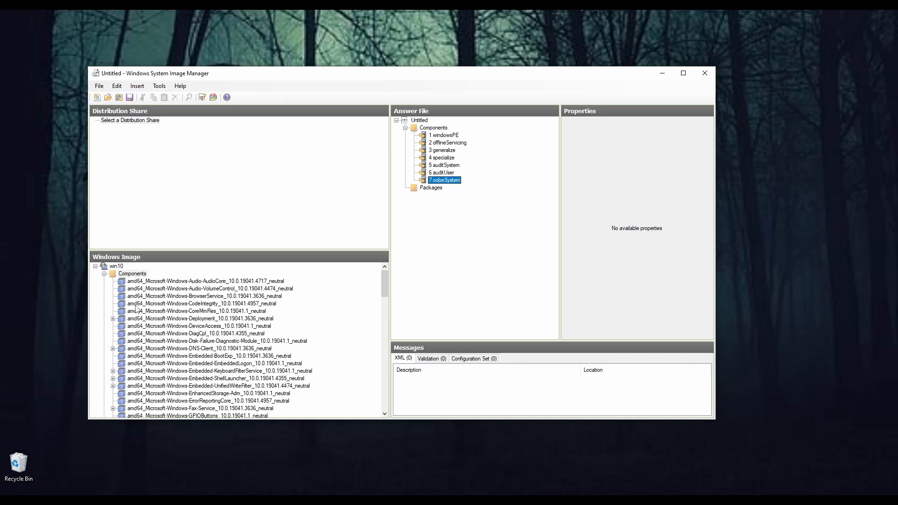
{"action": "scroll", "coordinate": [136, 325], "scroll_direction": "down", "scroll_amount": 20}
{"action": "scroll", "coordinate": [147, 318], "scroll_direction": "up", "scroll_amount": 20}
{"action": "scroll", "coordinate": [224, 370], "scroll_direction": "down", "scroll_amount": 4}
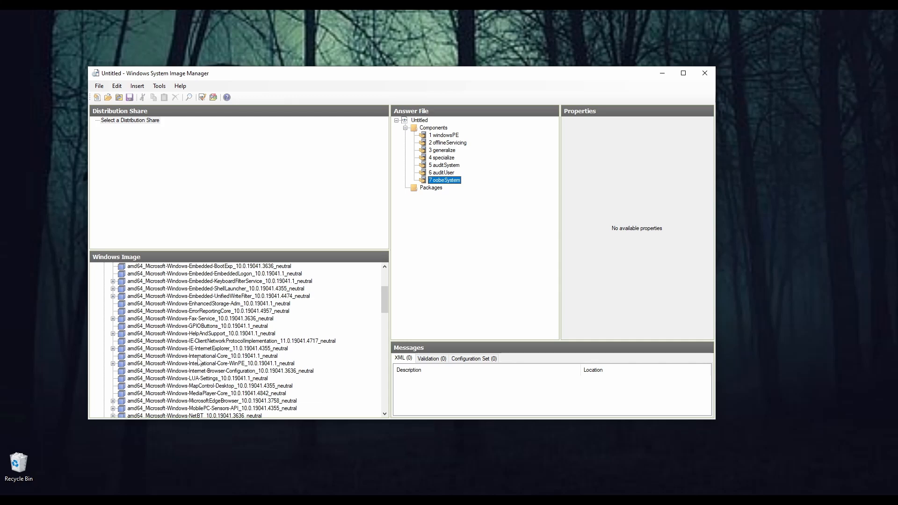
{"action": "scroll", "coordinate": [198, 360], "scroll_direction": "up", "scroll_amount": 2}
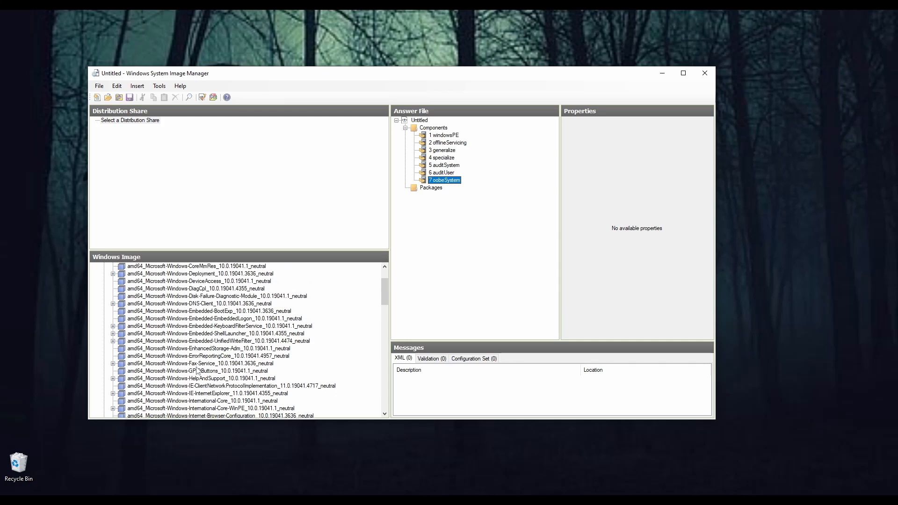
{"action": "scroll", "coordinate": [224, 365], "scroll_direction": "down", "scroll_amount": 2}
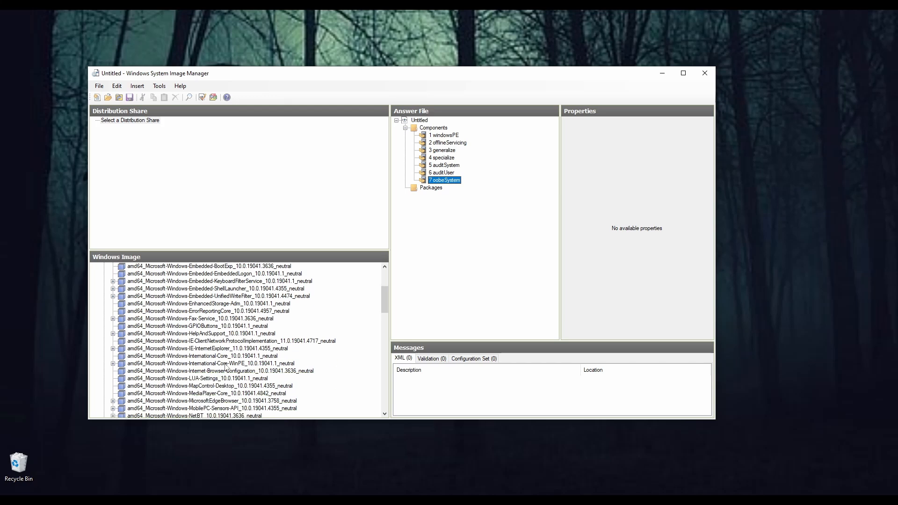
{"action": "left_click", "coordinate": [215, 372]}
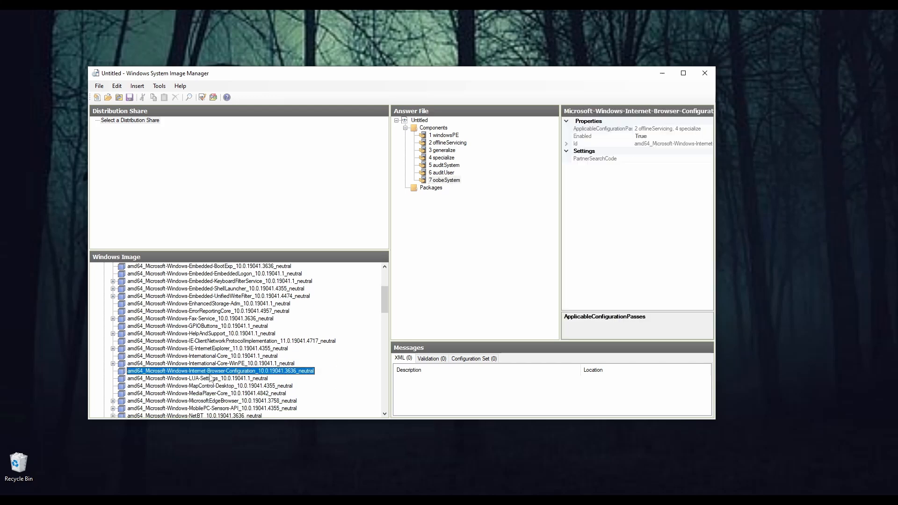
- Add the SetupUILanguage setting of the International-Core-WinPE component to pass 1 windowsPE of the answer file
{"action": "left_click", "coordinate": [208, 365]}
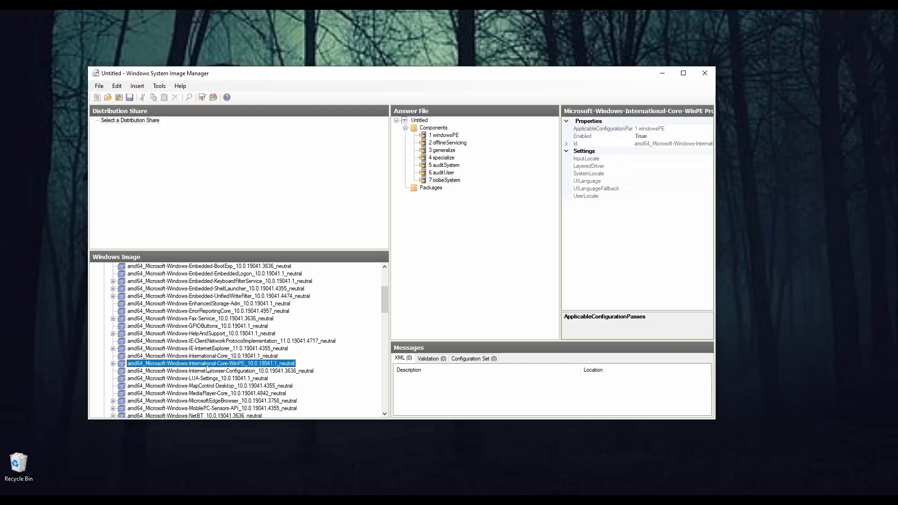
{"action": "left_click", "coordinate": [113, 363]}
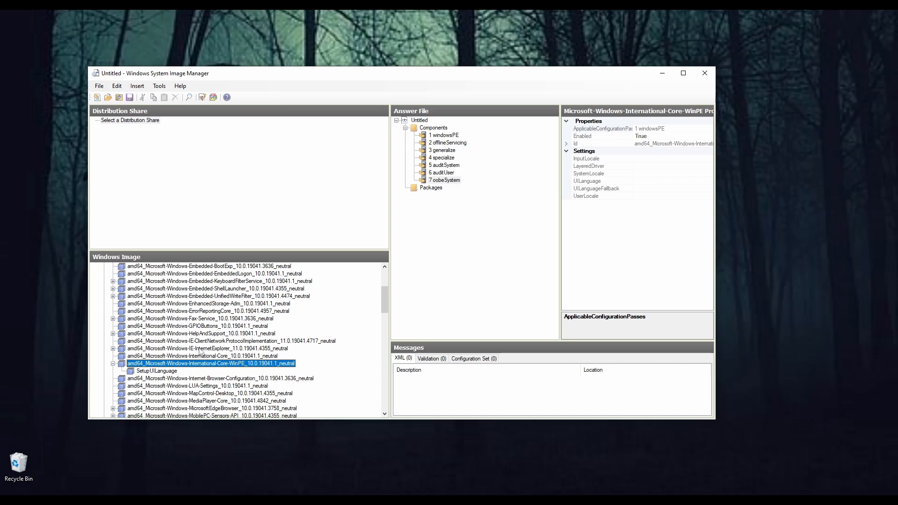
{"action": "left_click", "coordinate": [152, 371]}
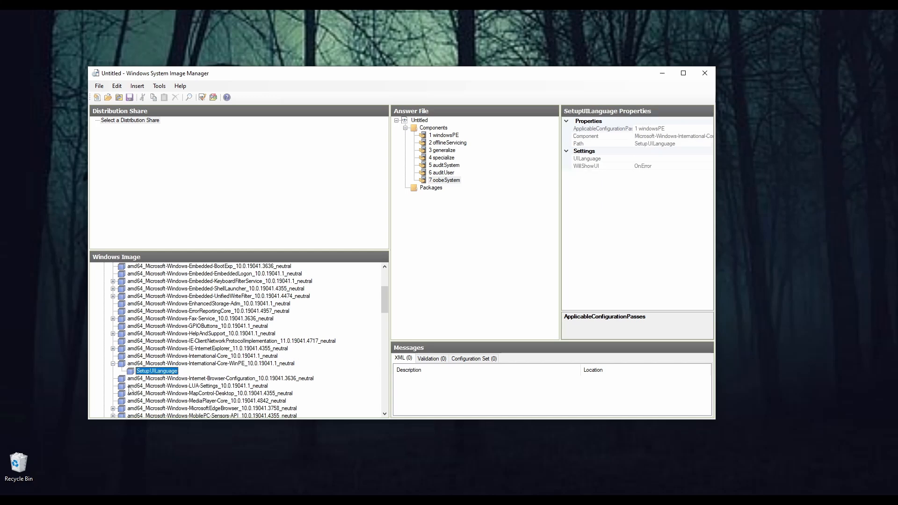
{"action": "right_click", "coordinate": [158, 373]}
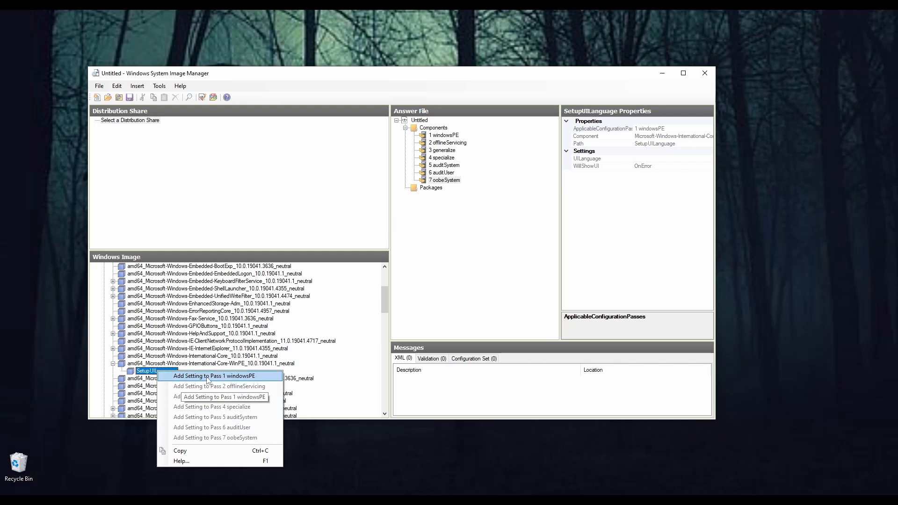
{"action": "left_click", "coordinate": [236, 378]}
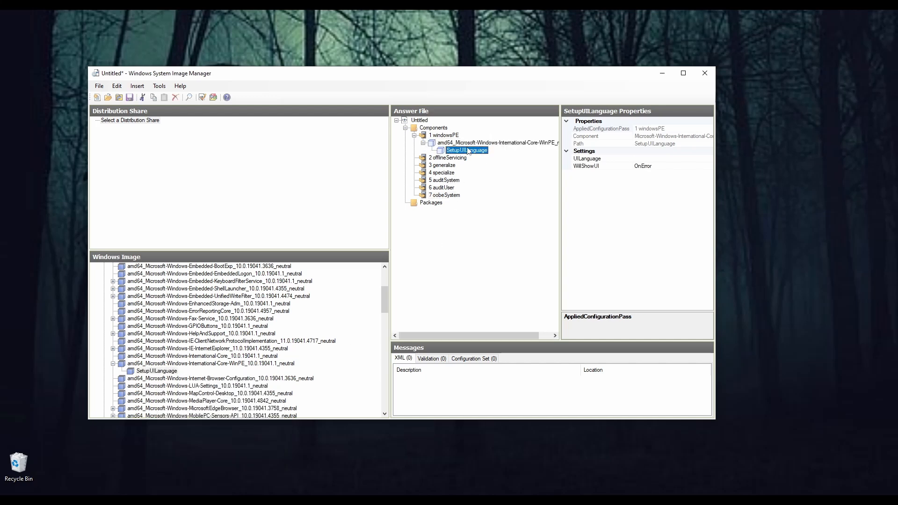
- Set UILanguage to en-us for the International-Core-WinPE component in the answer file's windowsPE pass
{"action": "left_click", "coordinate": [494, 145]}
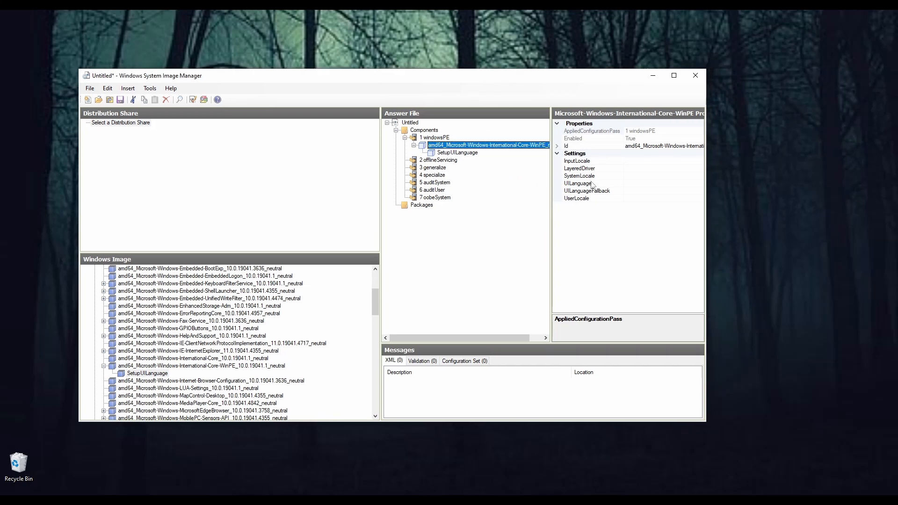
{"action": "left_click", "coordinate": [638, 161]}
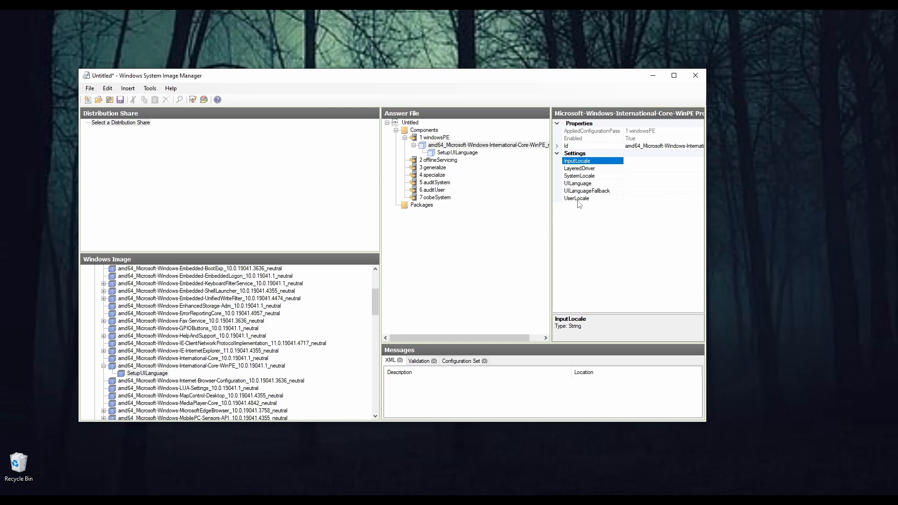
{"action": "left_click", "coordinate": [632, 200]}
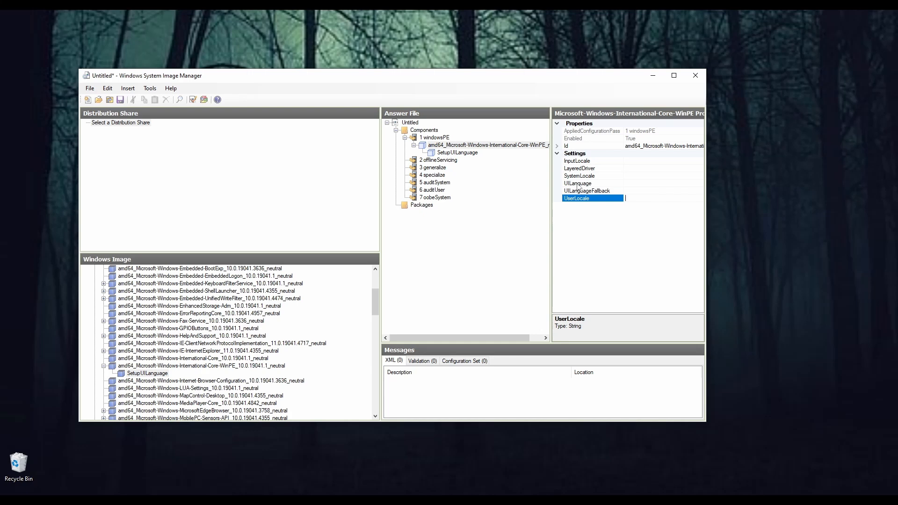
{"action": "left_click", "coordinate": [629, 184]}
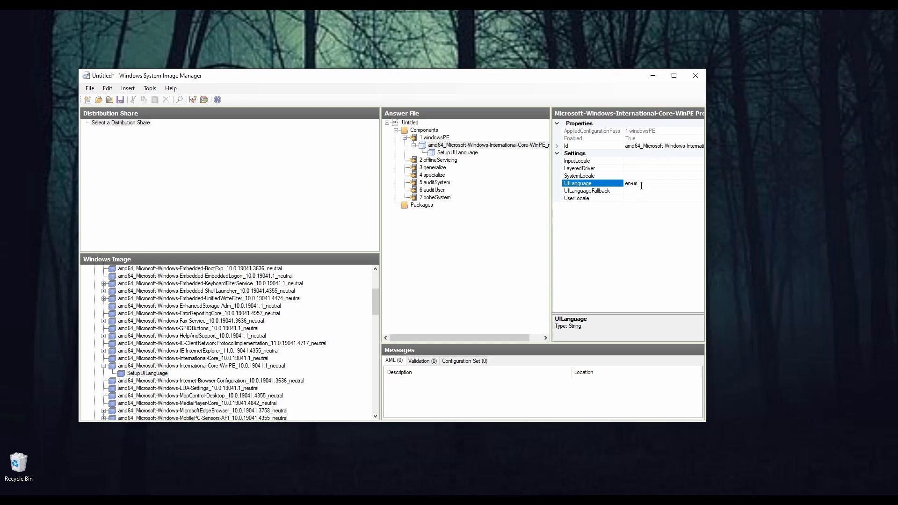
{"action": "key", "text": "Return"}
{"action": "left_click_drag", "start_coordinate": [509, 84], "coordinate": [499, 86]}
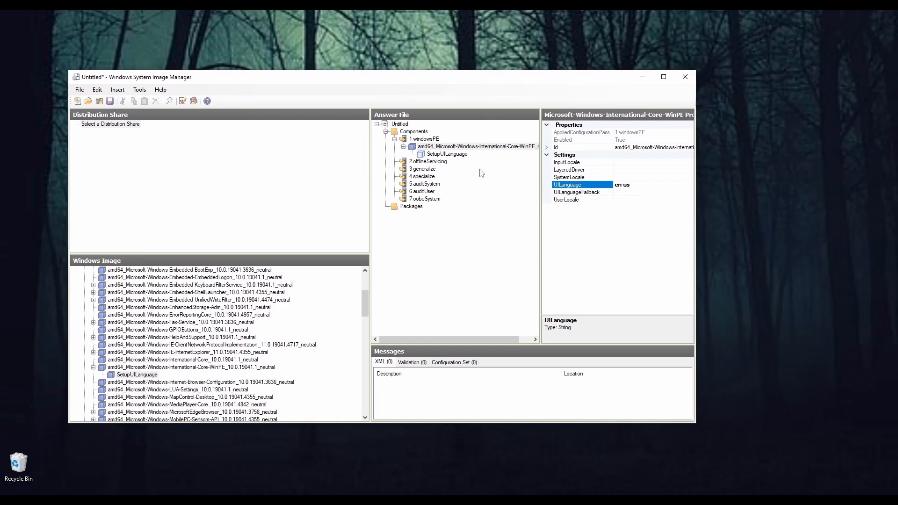
- Review the SetupUILanguage properties and check which configuration passes the setting can be added to
{"action": "left_click", "coordinate": [457, 156]}
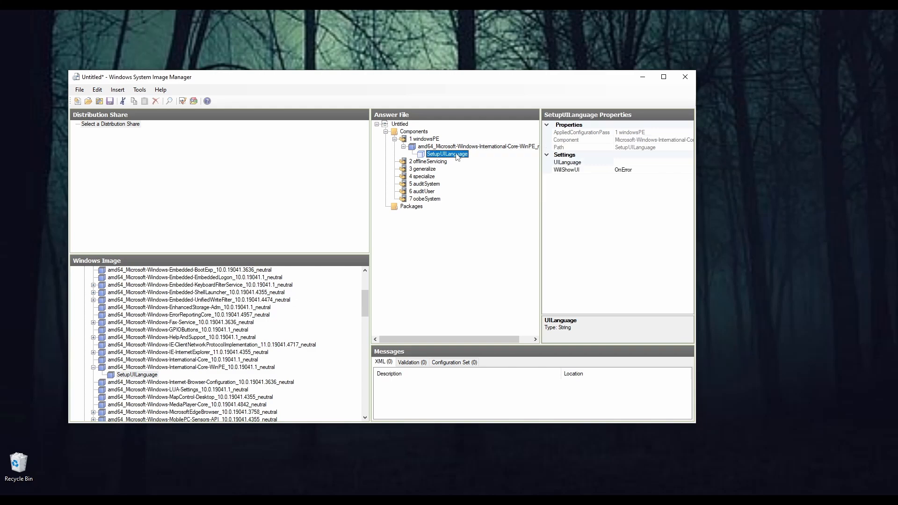
{"action": "left_click", "coordinate": [625, 162]}
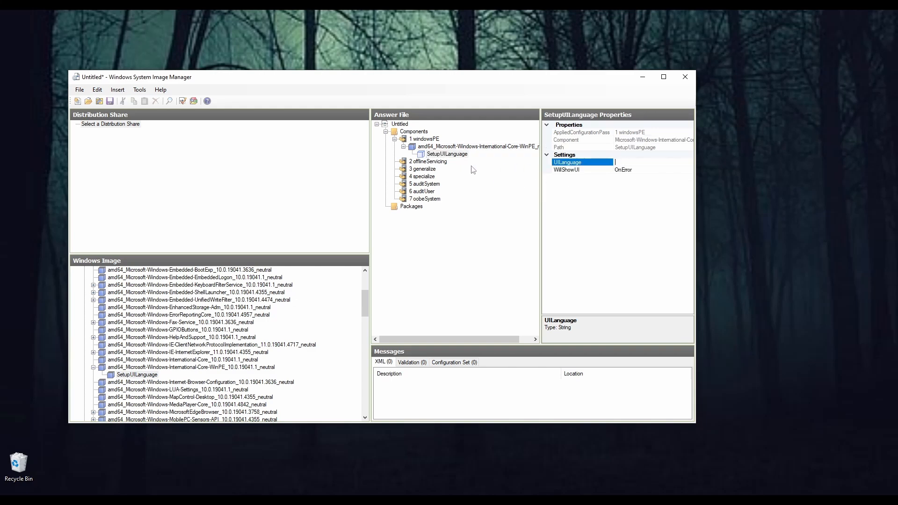
{"action": "left_click", "coordinate": [427, 162]}
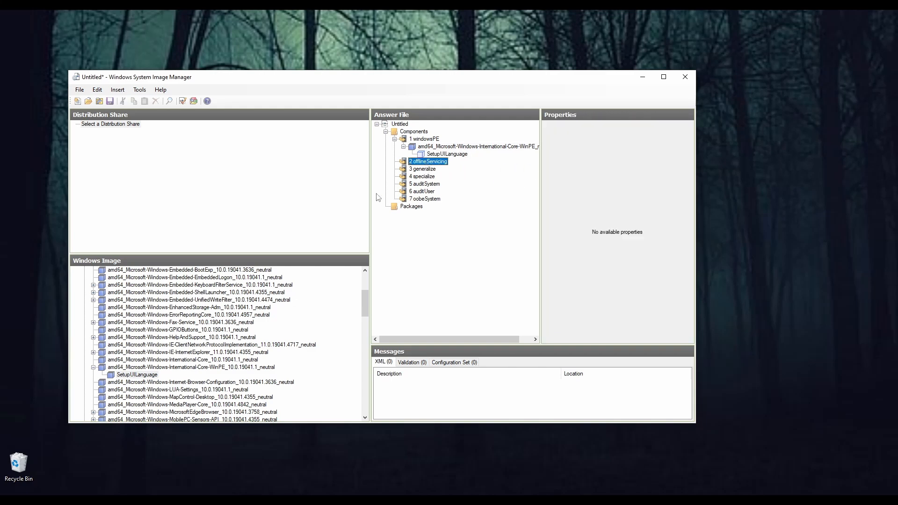
{"action": "right_click", "coordinate": [145, 376]}
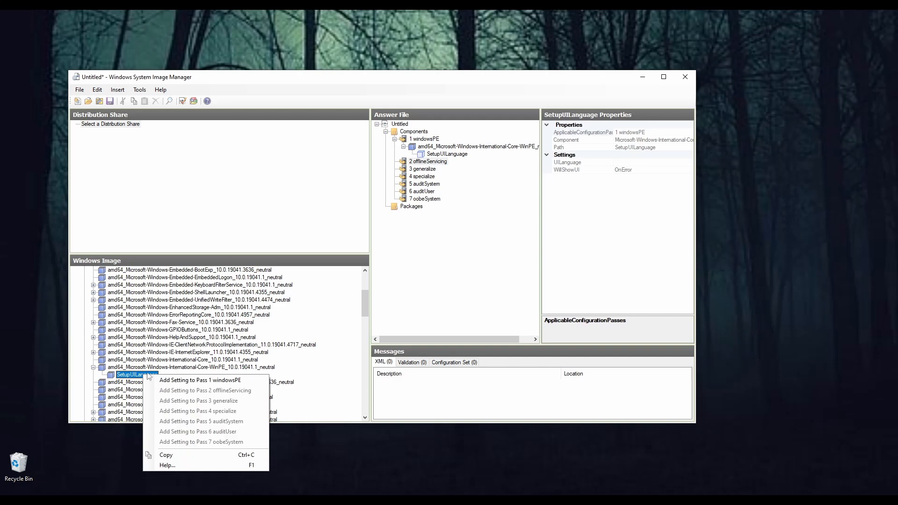
{"action": "left_click_drag", "start_coordinate": [434, 77], "coordinate": [450, 77]}
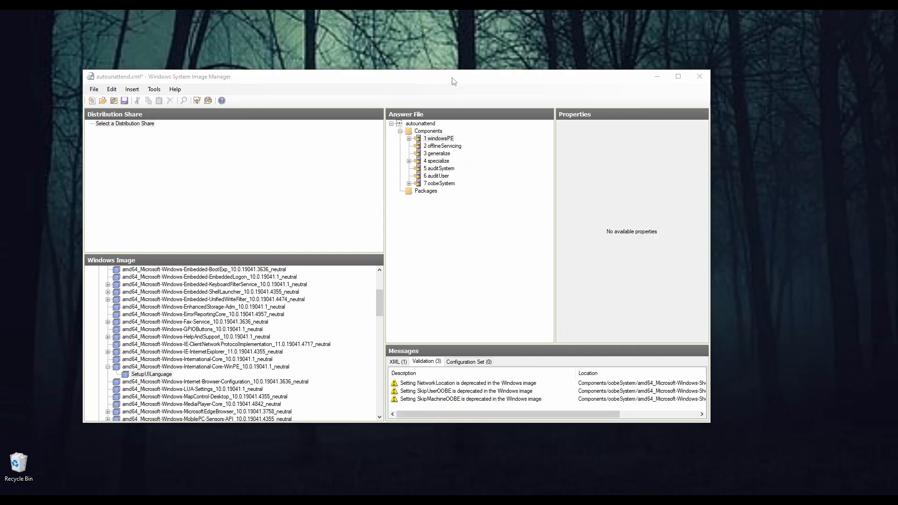
- Expand pass 1 windowsPE, select its International-Core-WinPE component, and maximize the window with more room for the image's component list
{"action": "left_click_drag", "start_coordinate": [450, 83], "coordinate": [430, 71]}
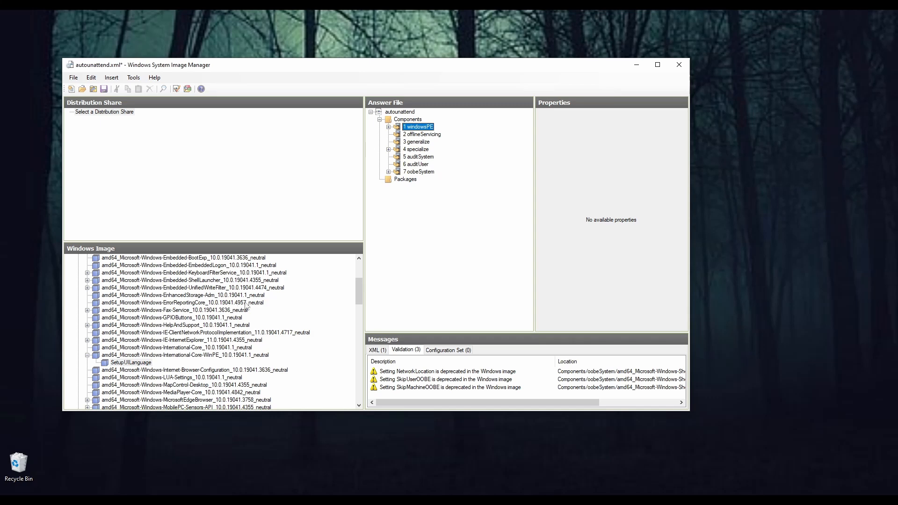
{"action": "left_click_drag", "start_coordinate": [358, 294], "coordinate": [361, 274]}
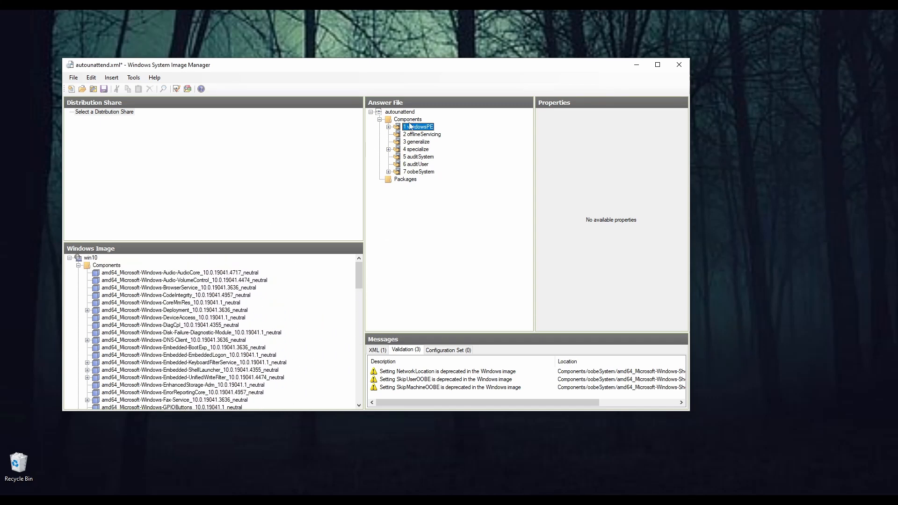
{"action": "left_click", "coordinate": [388, 127]}
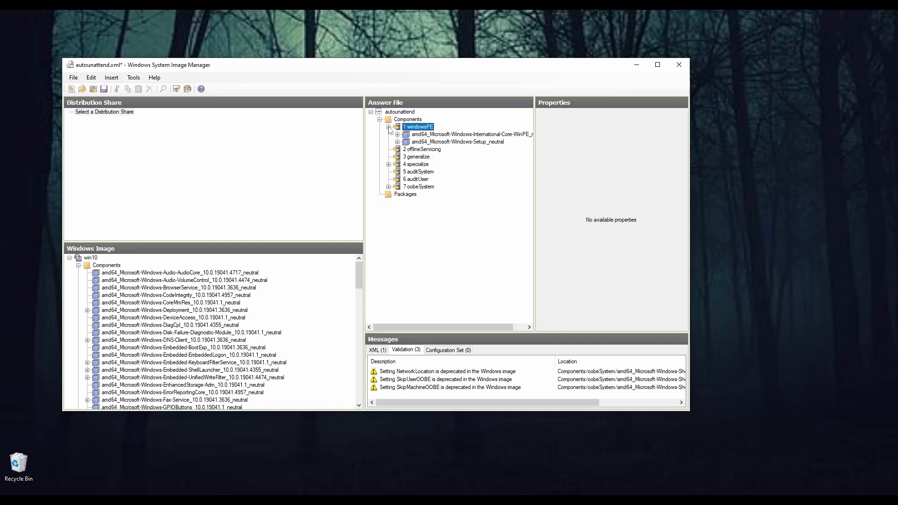
{"action": "left_click_drag", "start_coordinate": [536, 173], "coordinate": [593, 175]}
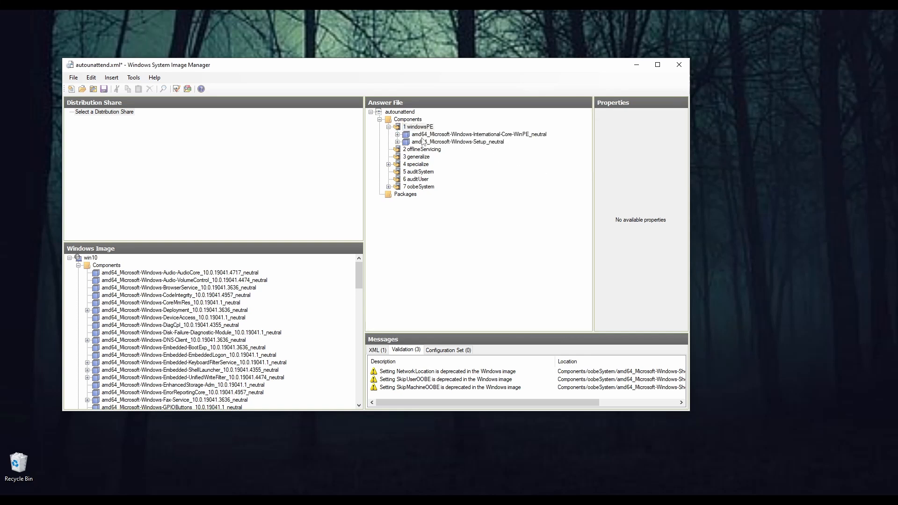
{"action": "left_click", "coordinate": [460, 135]}
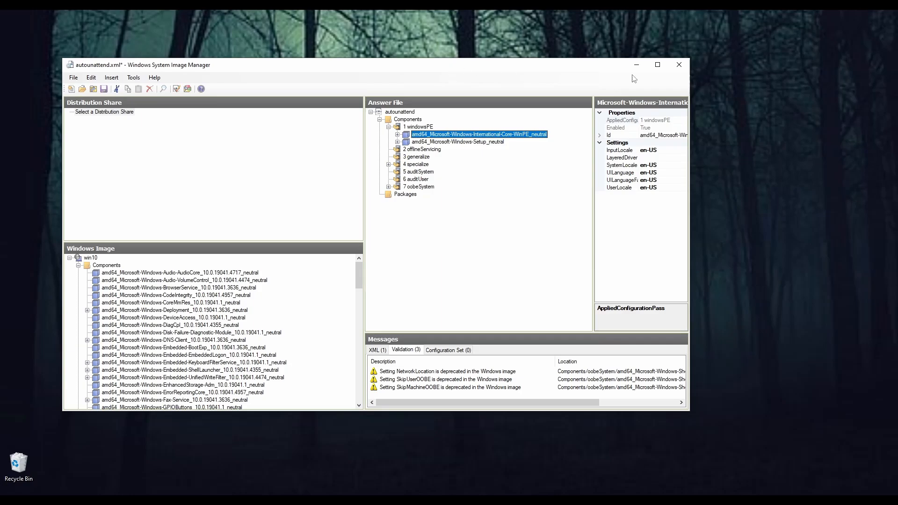
{"action": "left_click", "coordinate": [657, 65]}
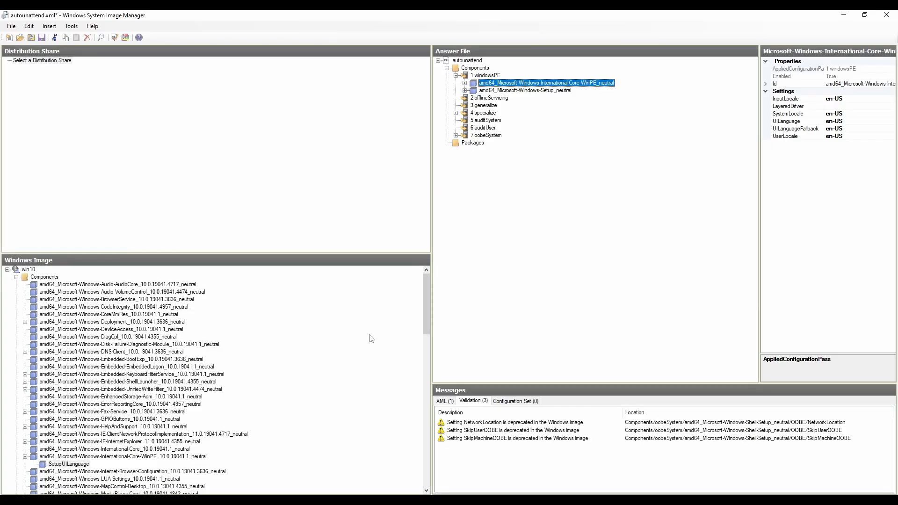
{"action": "left_click_drag", "start_coordinate": [343, 253], "coordinate": [349, 161]}
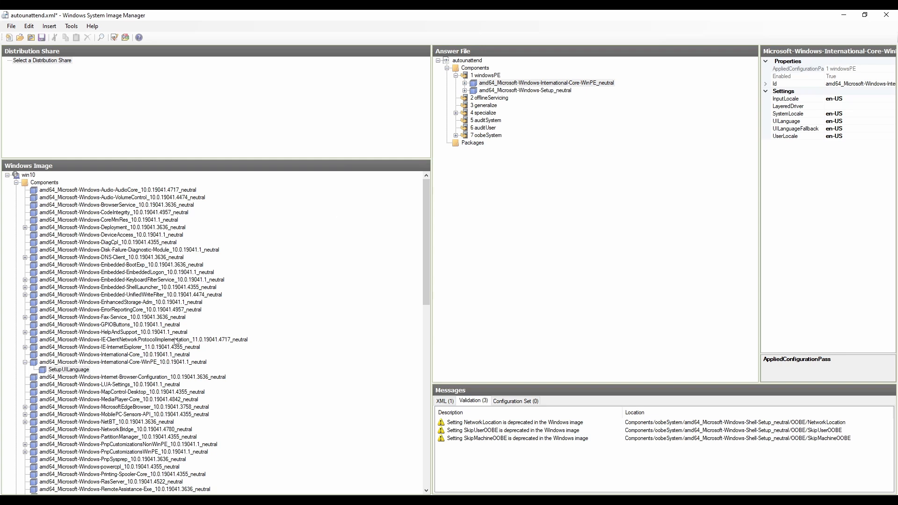
- Compare the image's International-Core and International-Core-WinPE components and check which configuration passes the WinPE one can be added to
{"action": "left_click", "coordinate": [25, 362]}
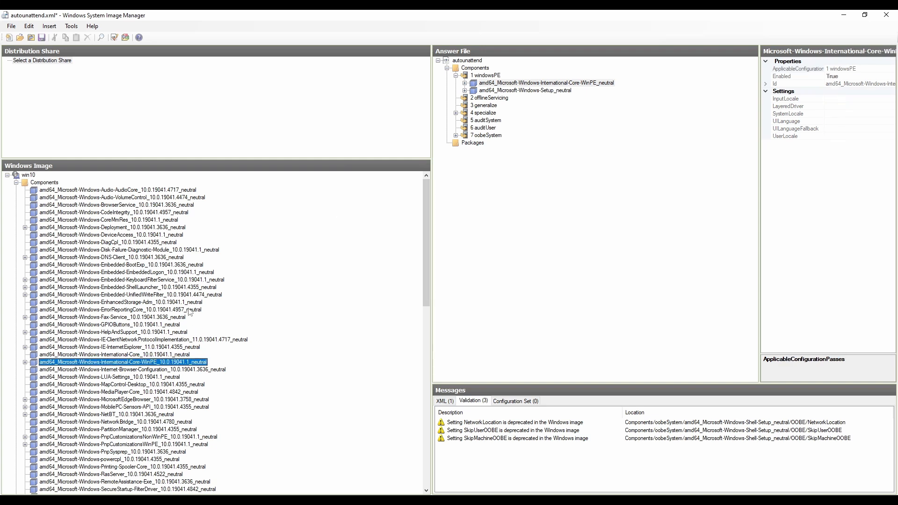
{"action": "scroll", "coordinate": [83, 444], "scroll_direction": "down", "scroll_amount": 2}
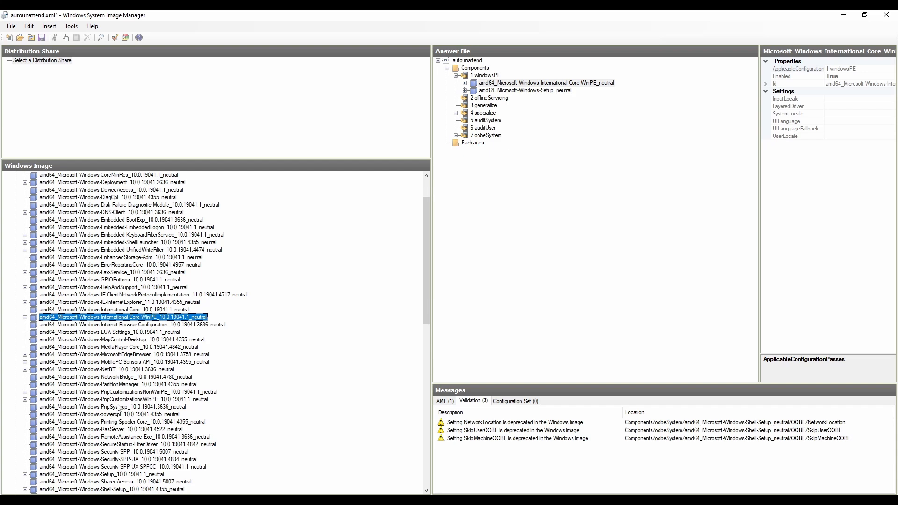
{"action": "scroll", "coordinate": [140, 402], "scroll_direction": "down", "scroll_amount": 7}
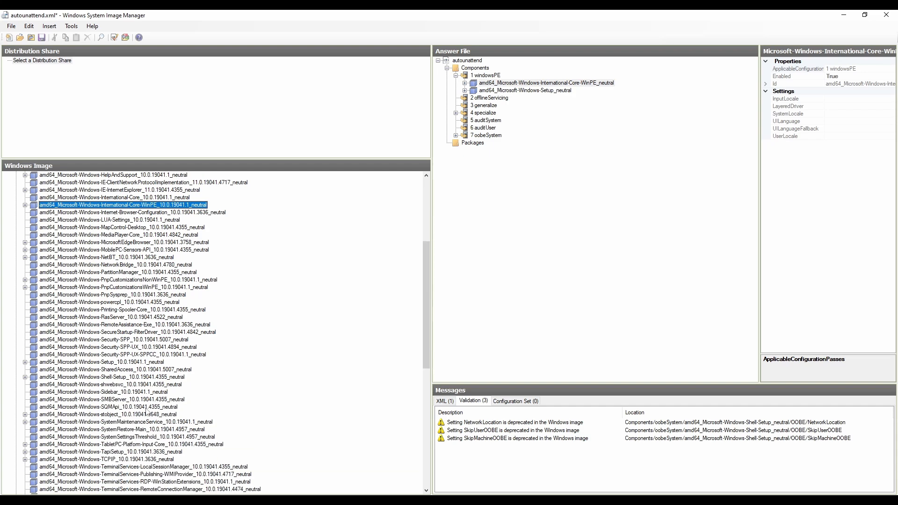
{"action": "scroll", "coordinate": [126, 350], "scroll_direction": "up", "scroll_amount": 9}
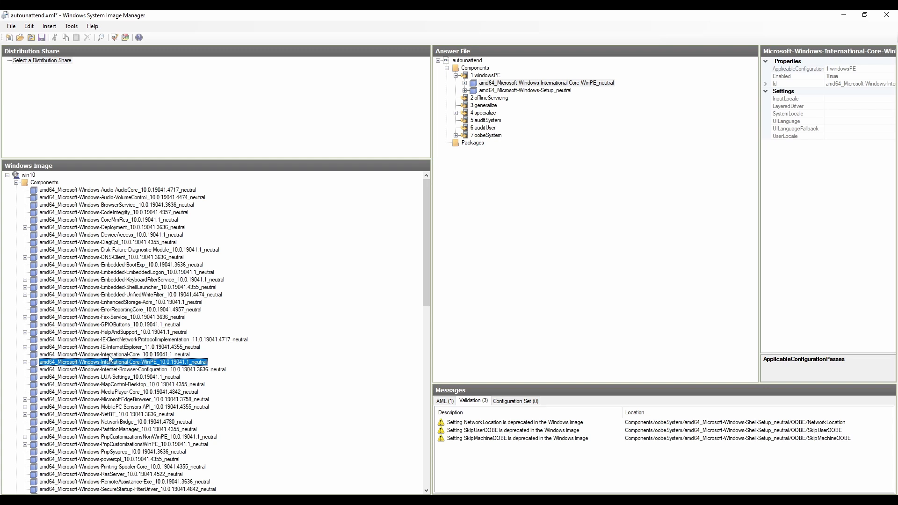
{"action": "left_click", "coordinate": [112, 355]}
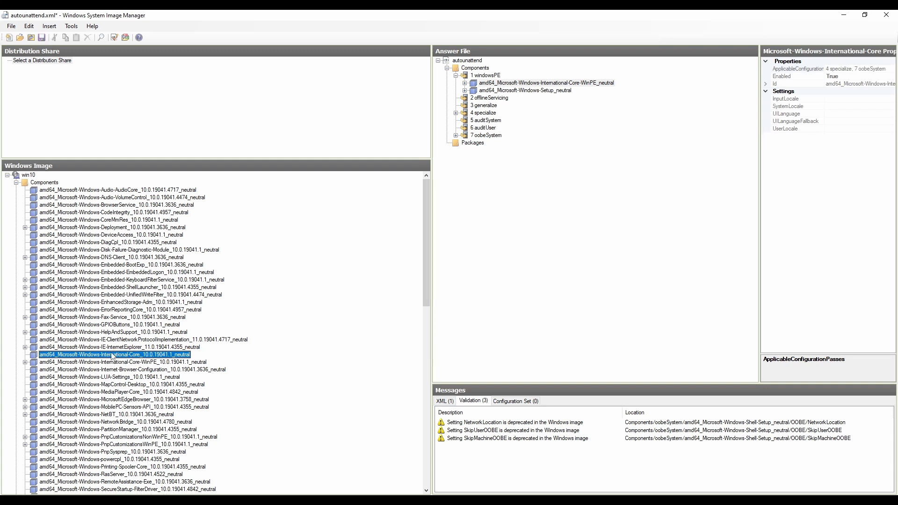
{"action": "left_click", "coordinate": [112, 361]}
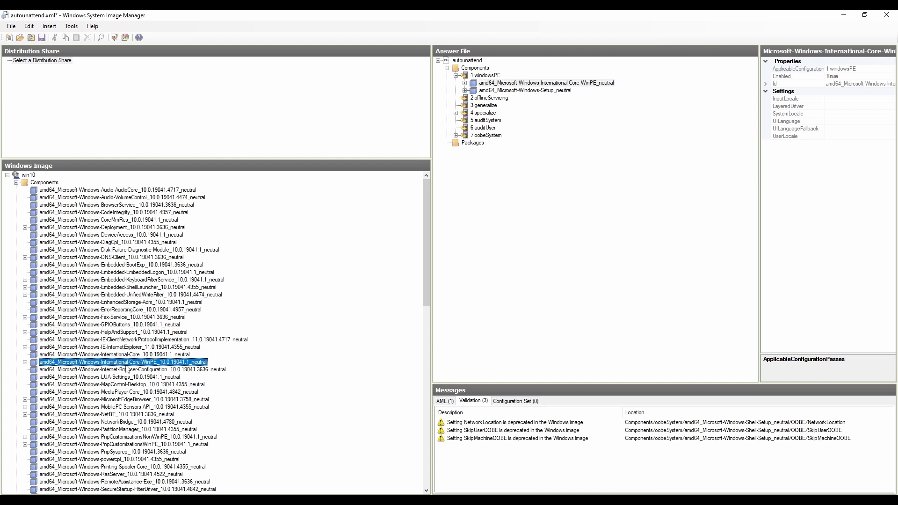
{"action": "left_click", "coordinate": [25, 362]}
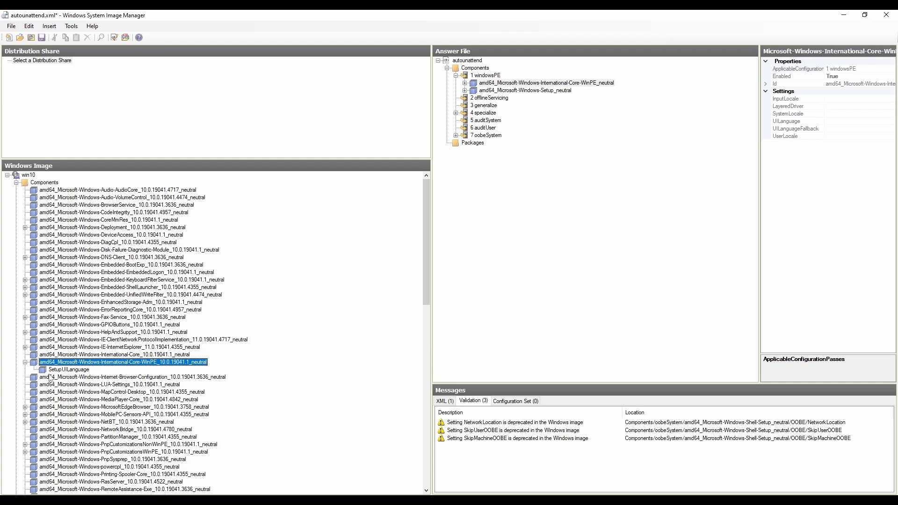
{"action": "right_click", "coordinate": [107, 364]}
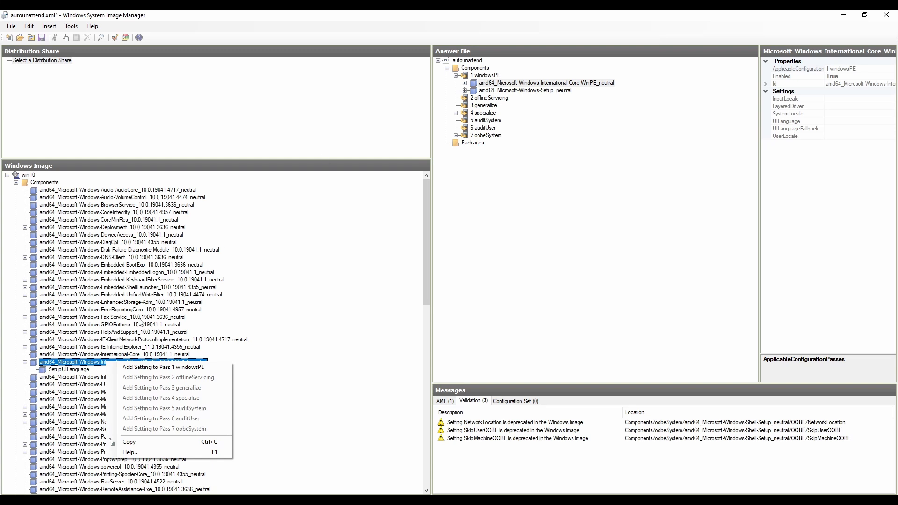
- Review the locale and language settings of the answer file's International-Core-WinPE component and its SetupUILanguage entry
{"action": "left_click", "coordinate": [466, 84]}
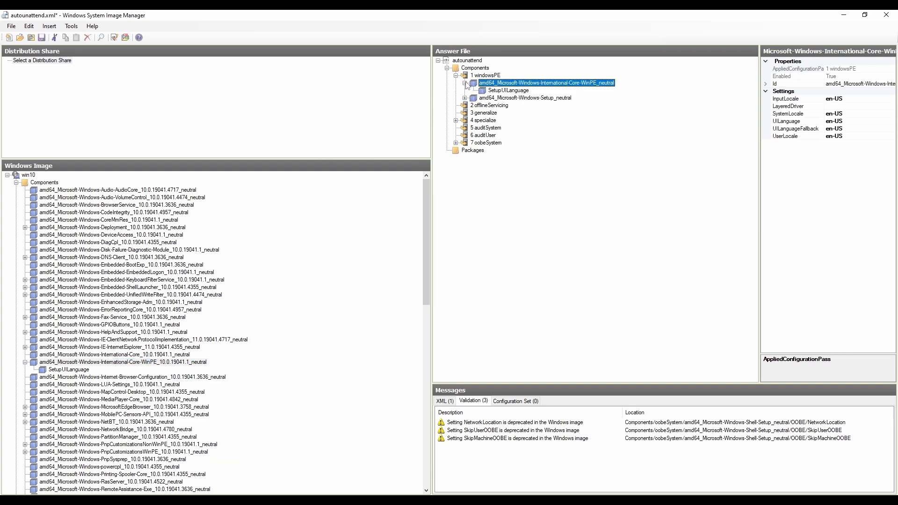
{"action": "left_click", "coordinate": [507, 92]}
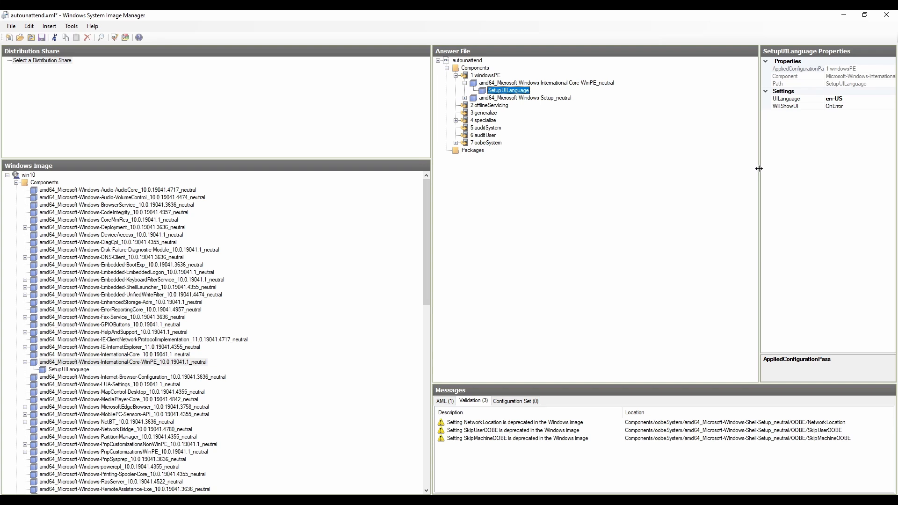
{"action": "left_click_drag", "start_coordinate": [759, 171], "coordinate": [640, 163]}
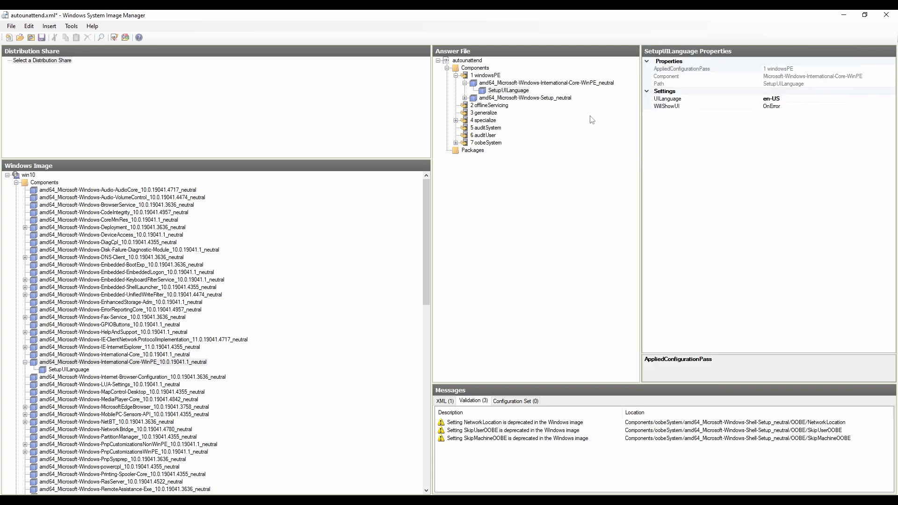
{"action": "left_click", "coordinate": [510, 84]}
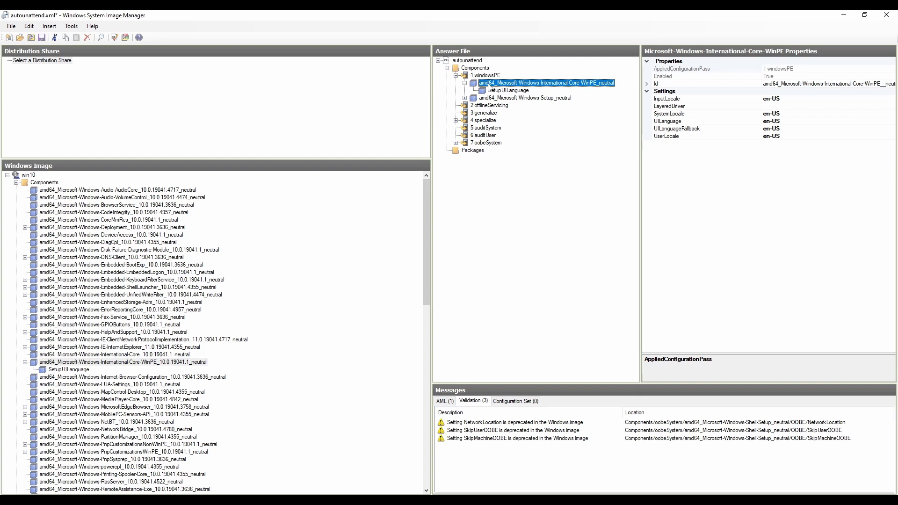
{"action": "left_click", "coordinate": [786, 98]}
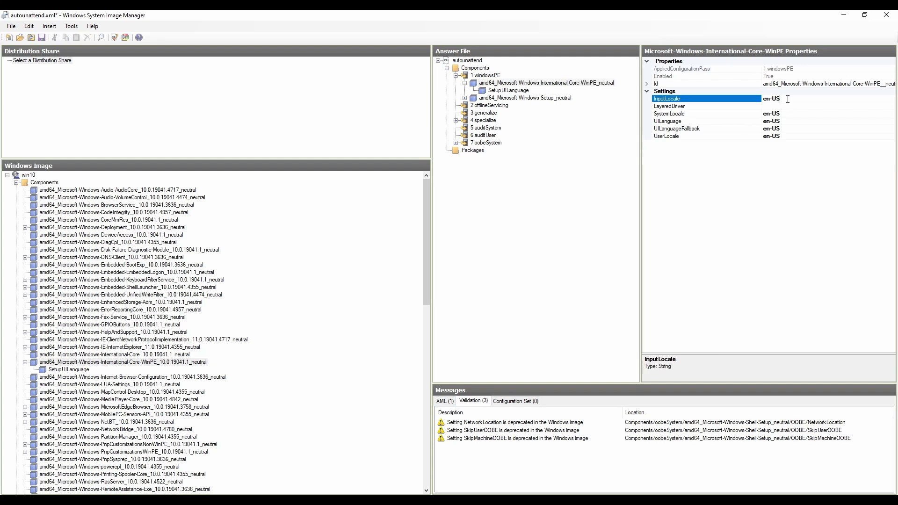
{"action": "left_click", "coordinate": [788, 114]}
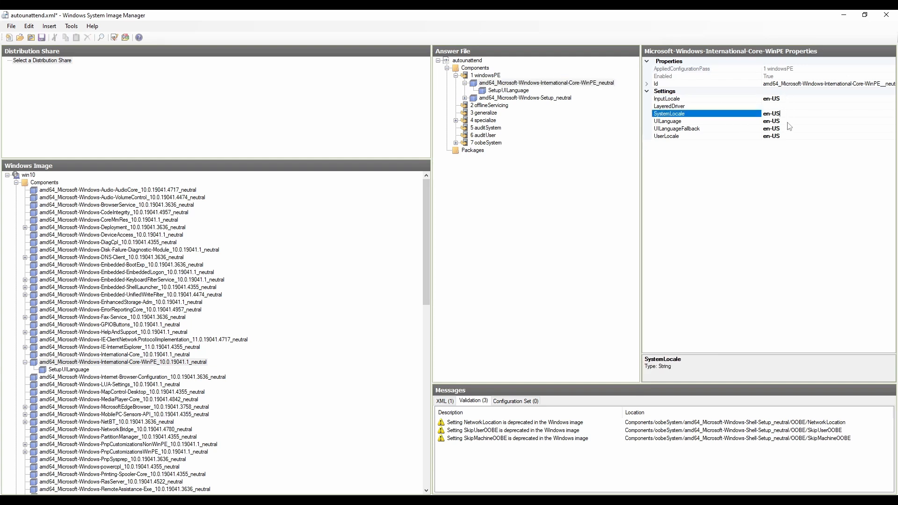
{"action": "left_click", "coordinate": [788, 121]}
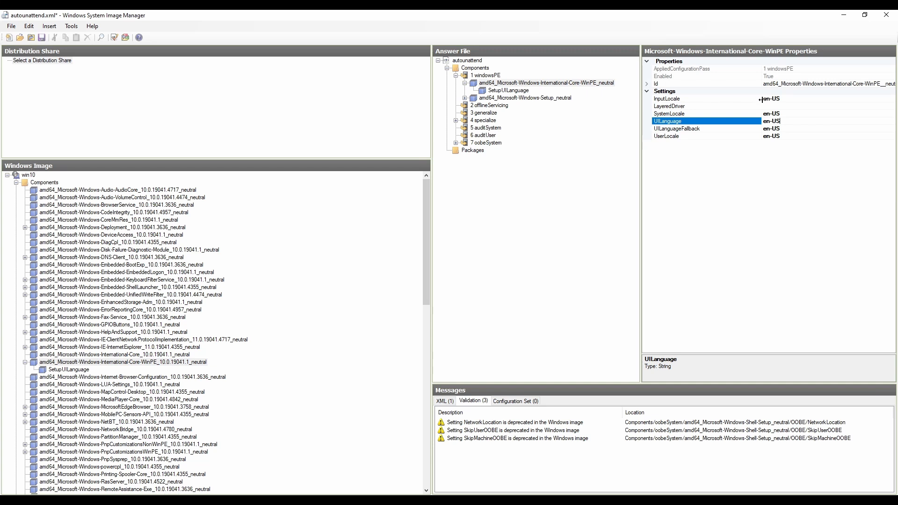
{"action": "left_click", "coordinate": [793, 99]}
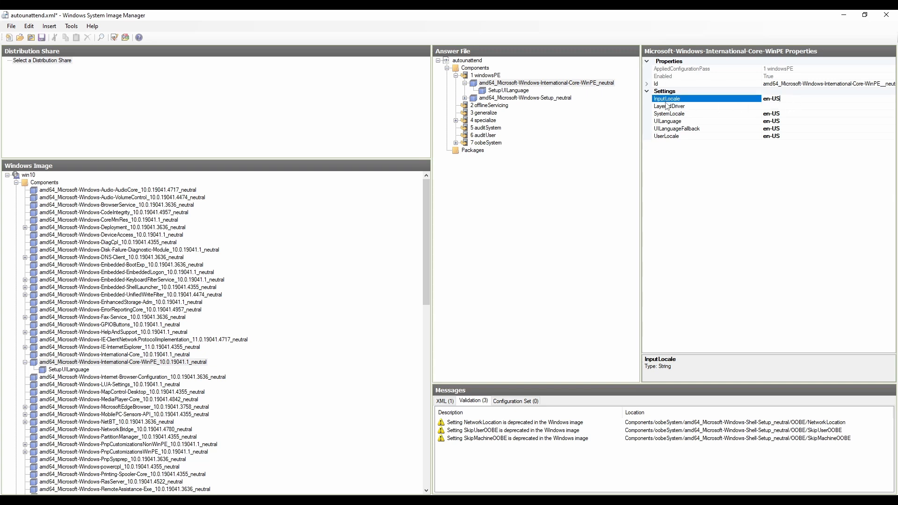
{"action": "left_click", "coordinate": [667, 137]}
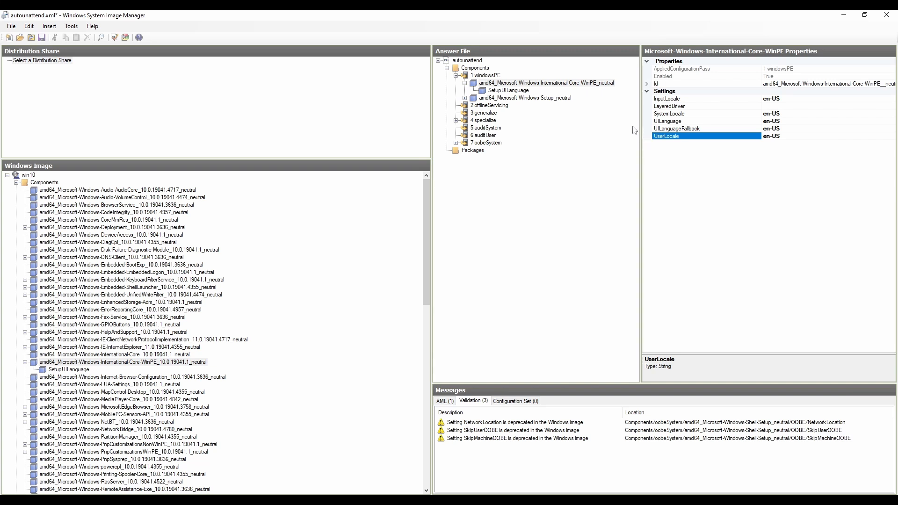
{"action": "left_click", "coordinate": [513, 90]}
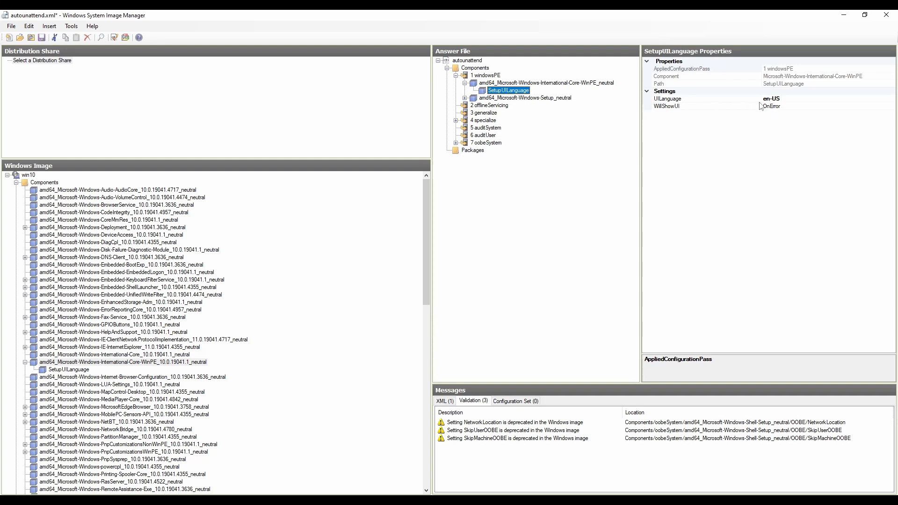
{"action": "left_click", "coordinate": [776, 100]}
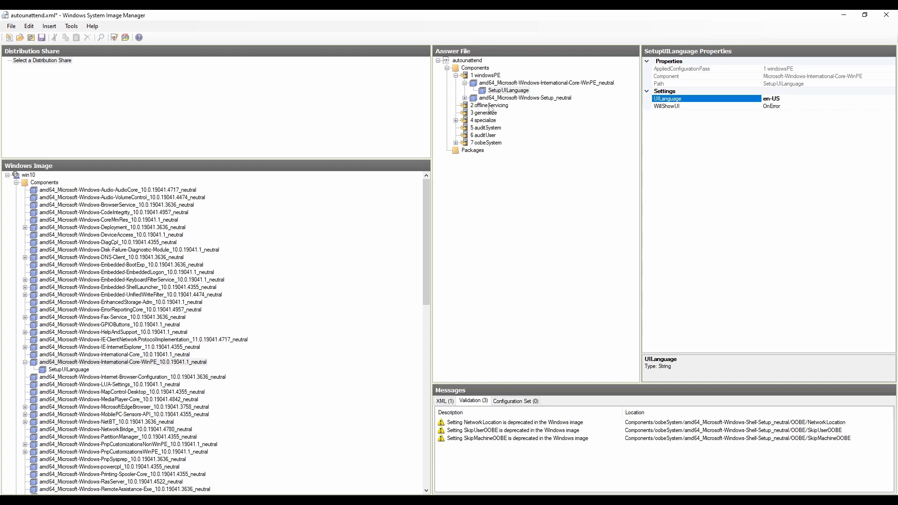
{"action": "left_click", "coordinate": [465, 84]}
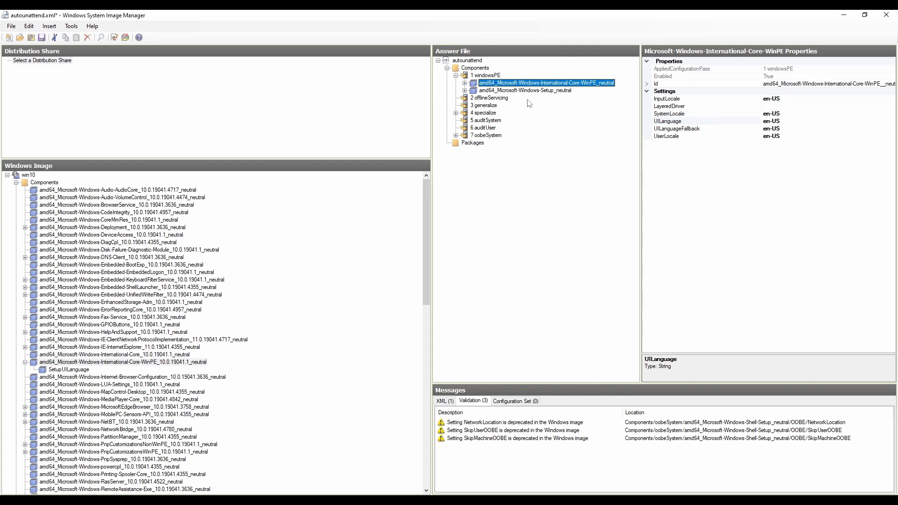
- Locate the Microsoft-Windows-Setup component in the image and expand it there and in the answer file's windowsPE pass
{"action": "left_click", "coordinate": [469, 92]}
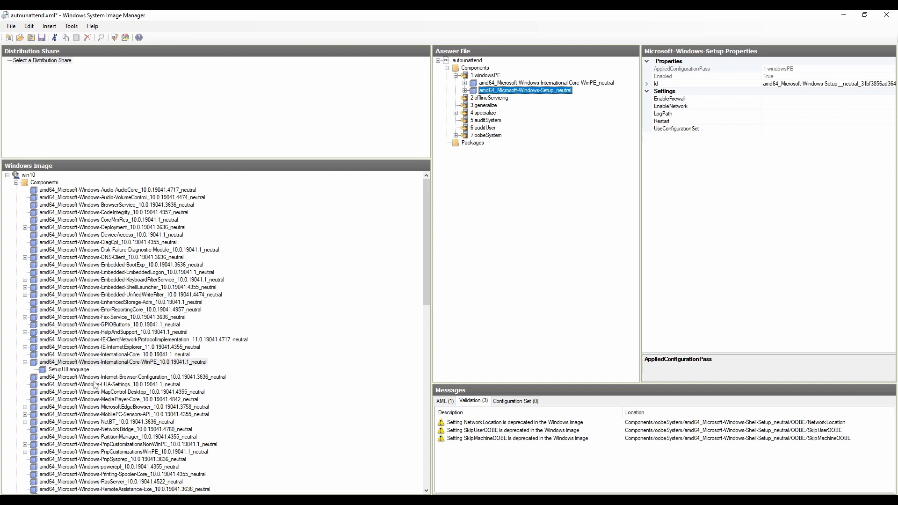
{"action": "scroll", "coordinate": [120, 416], "scroll_direction": "down", "scroll_amount": 4}
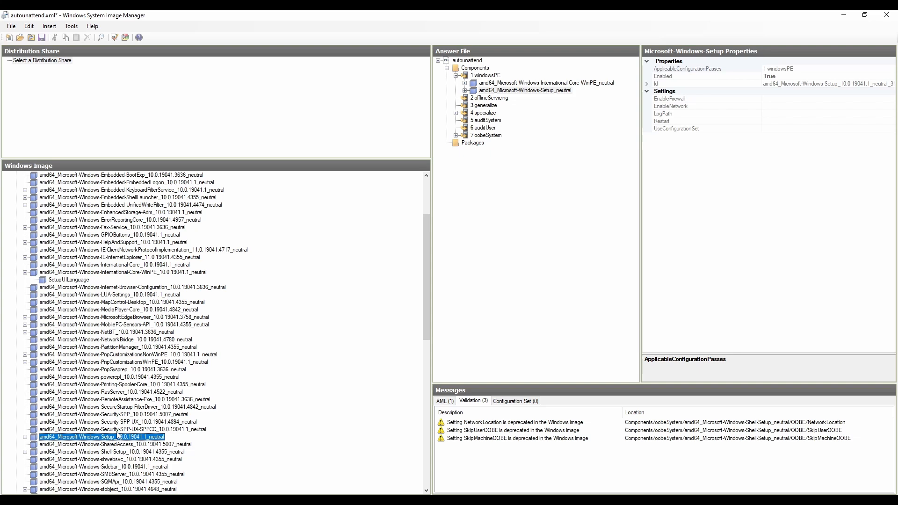
{"action": "scroll", "coordinate": [107, 443], "scroll_direction": "down", "scroll_amount": 4}
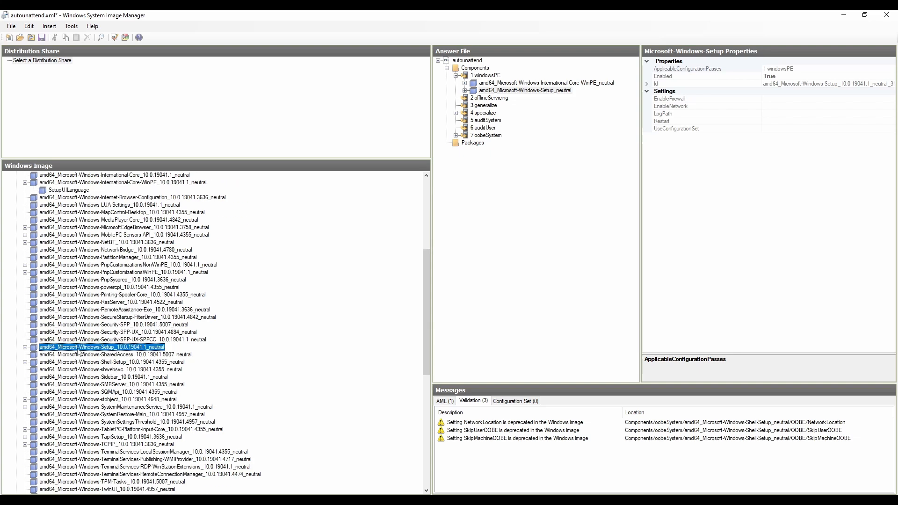
{"action": "left_click", "coordinate": [25, 347]}
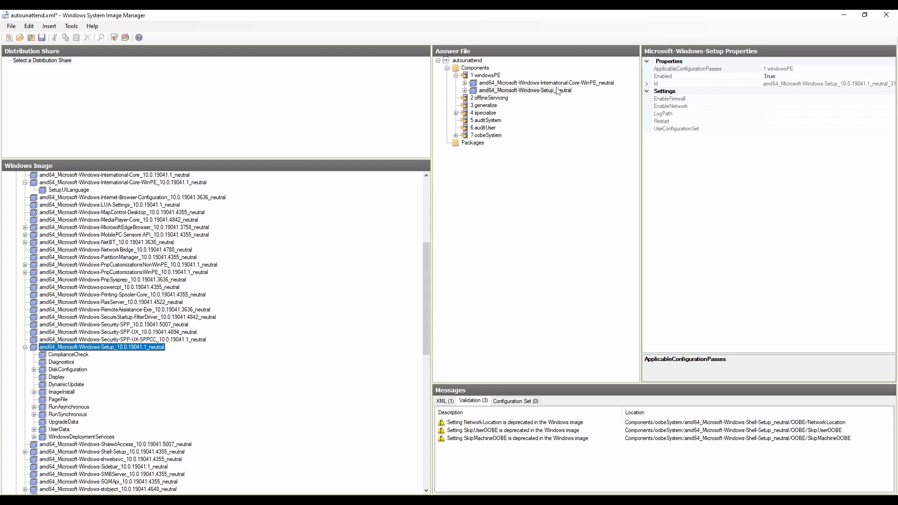
{"action": "left_click", "coordinate": [465, 90]}
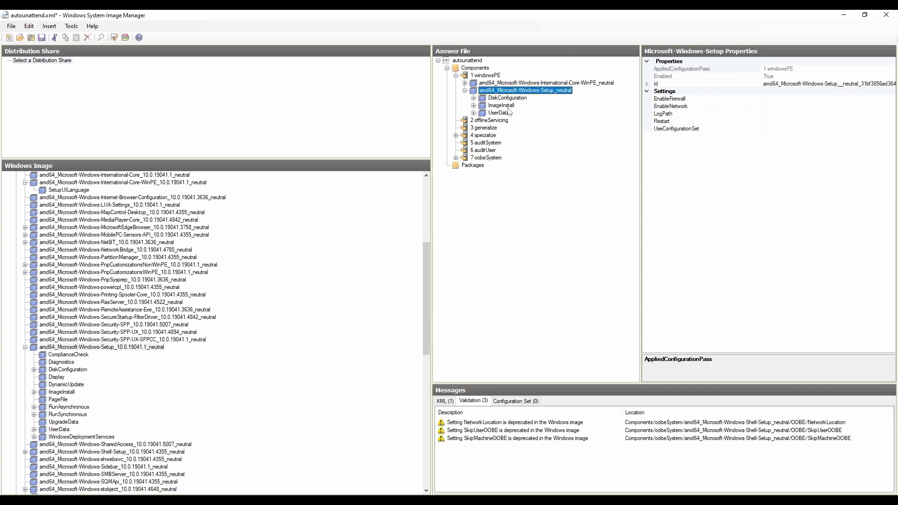
- Add the ComplianceCheck setting of the Microsoft-Windows-Setup component to pass 1 windowsPE of the answer file
{"action": "right_click", "coordinate": [96, 349]}
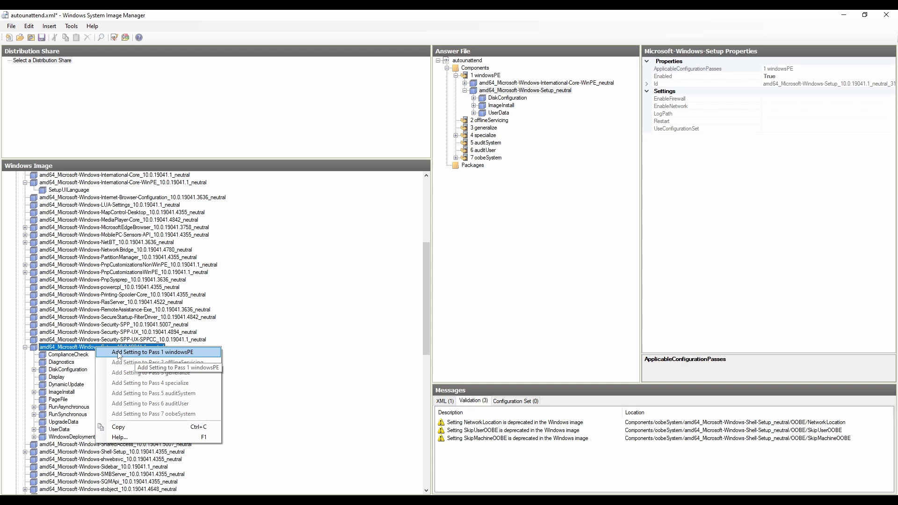
{"action": "left_click", "coordinate": [64, 349]}
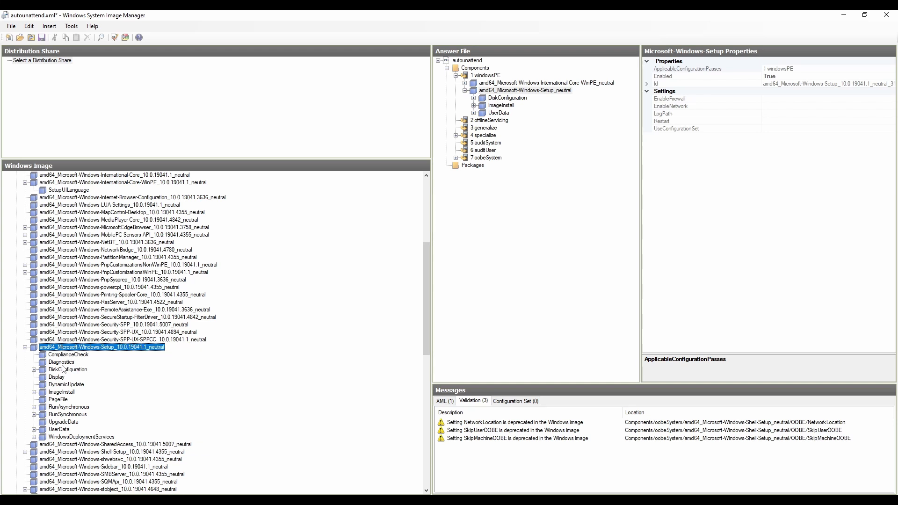
{"action": "right_click", "coordinate": [60, 358]}
{"action": "left_click", "coordinate": [71, 364]}
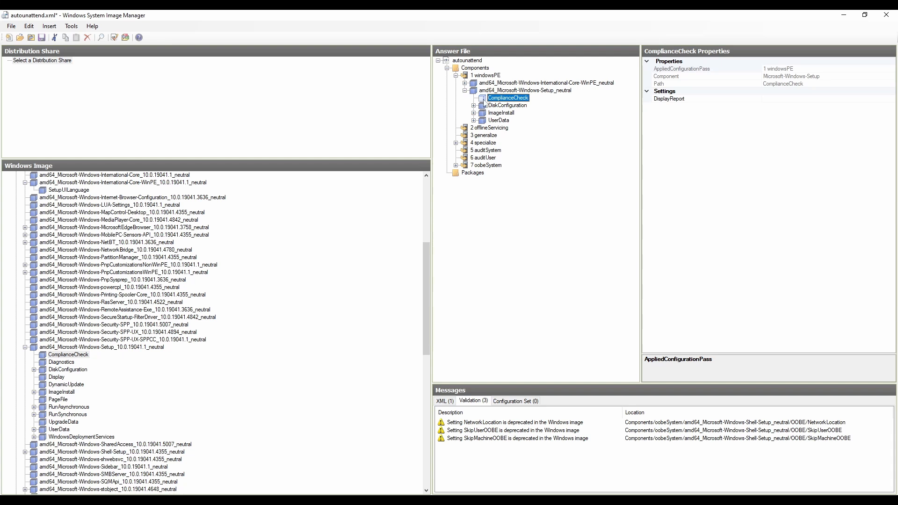
- Delete the ComplianceCheck setting from the Microsoft-Windows-Setup component in the answer file's windowsPE pass
{"action": "left_click", "coordinate": [507, 106]}
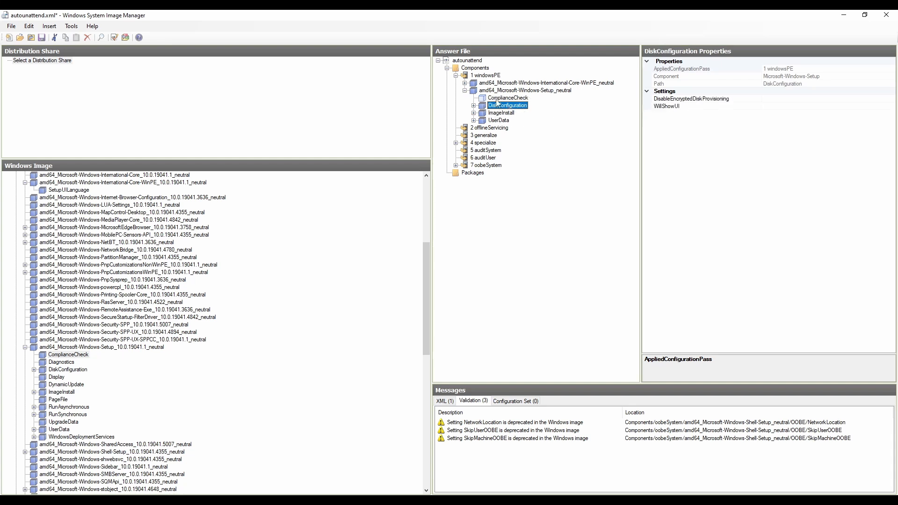
{"action": "left_click", "coordinate": [495, 100]}
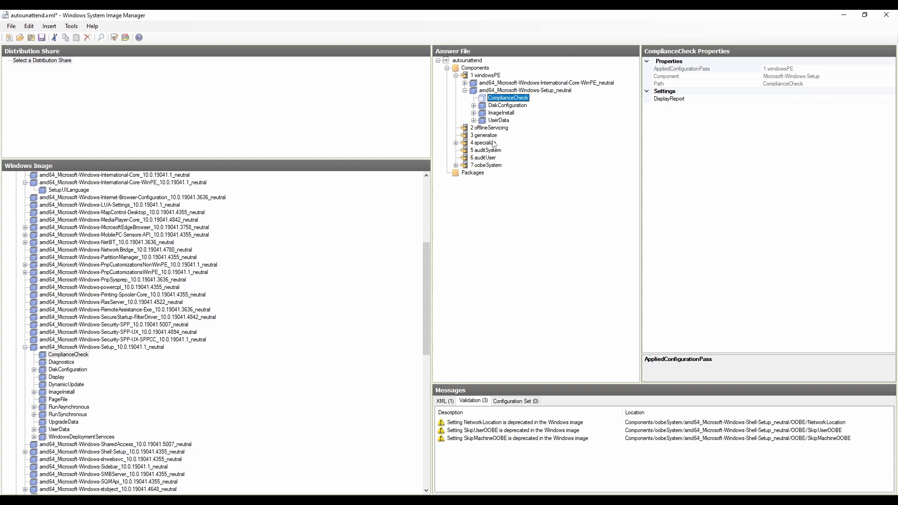
{"action": "right_click", "coordinate": [504, 98]}
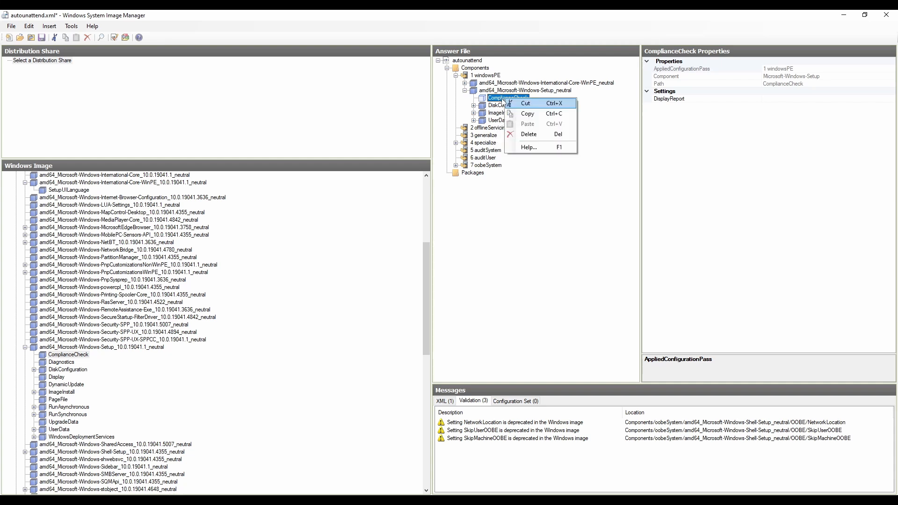
{"action": "left_click", "coordinate": [531, 136]}
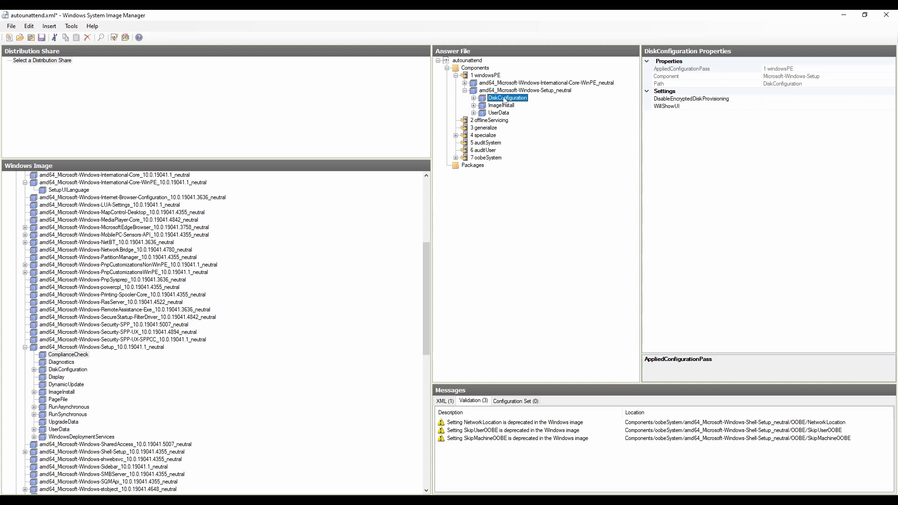
- Expand DiskConfiguration in the answer file's Microsoft-Windows-Setup component down to the CreatePartitions entries of disk 0
{"action": "left_click", "coordinate": [474, 98]}
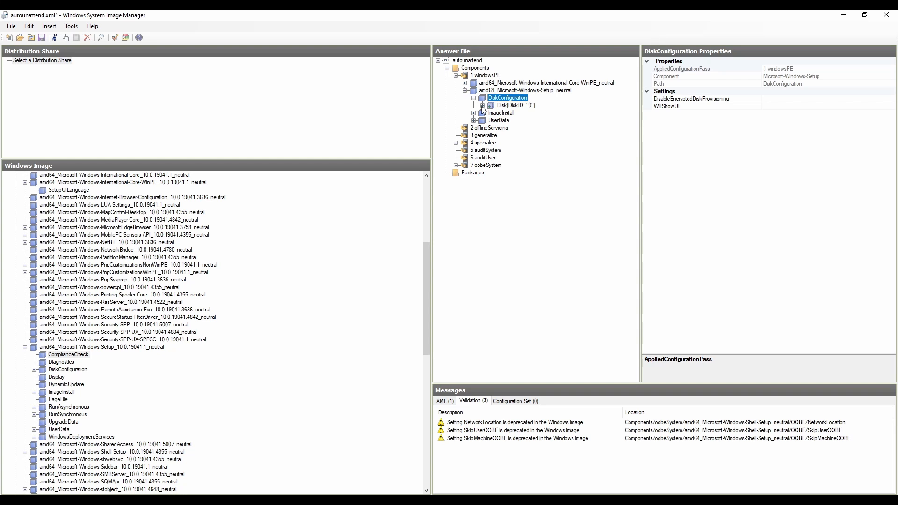
{"action": "left_click", "coordinate": [482, 106]}
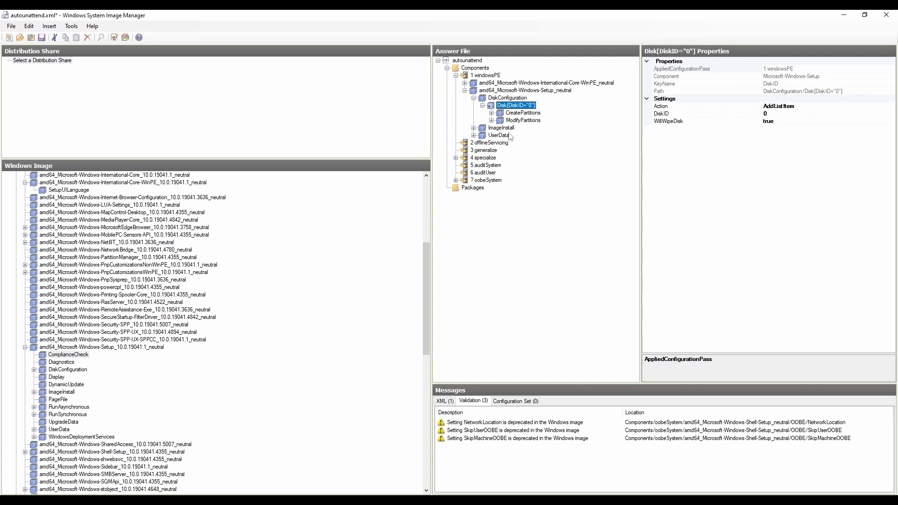
{"action": "left_click", "coordinate": [492, 113]}
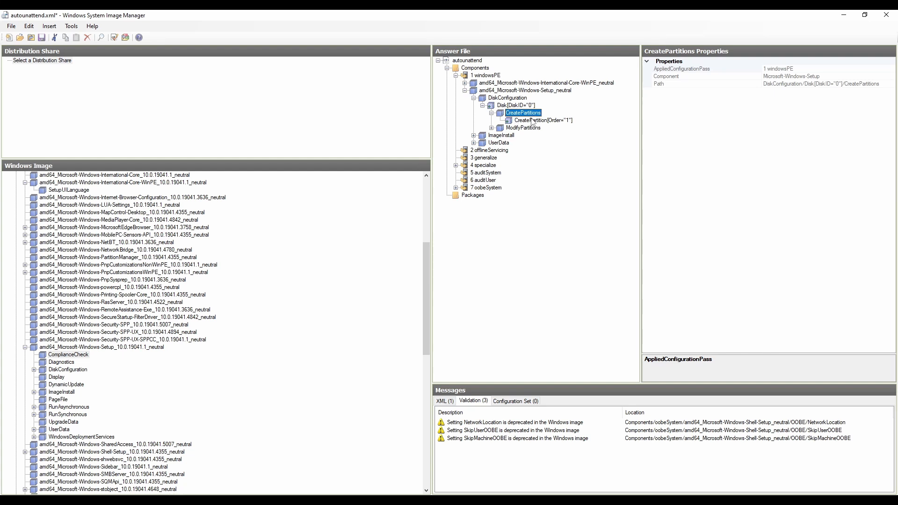
- Try inserting a new CreatePartition entry under disk 0's CreatePartitions, and delete the blank entry again
{"action": "right_click", "coordinate": [517, 113]}
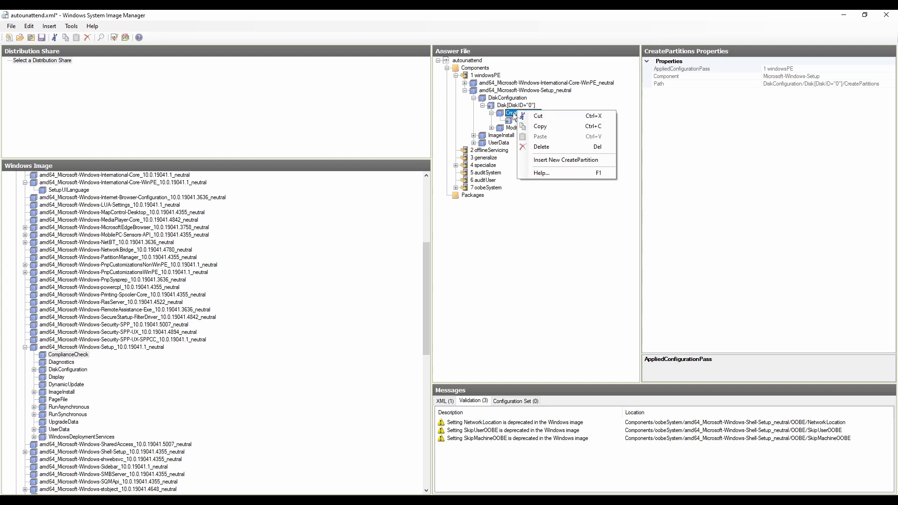
{"action": "key", "text": "Escape"}
{"action": "right_click", "coordinate": [517, 114]}
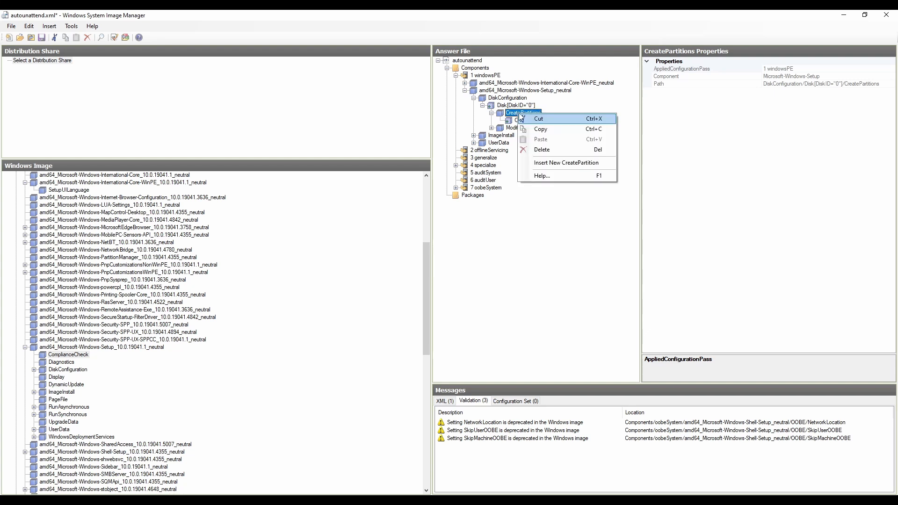
{"action": "left_click", "coordinate": [580, 168]}
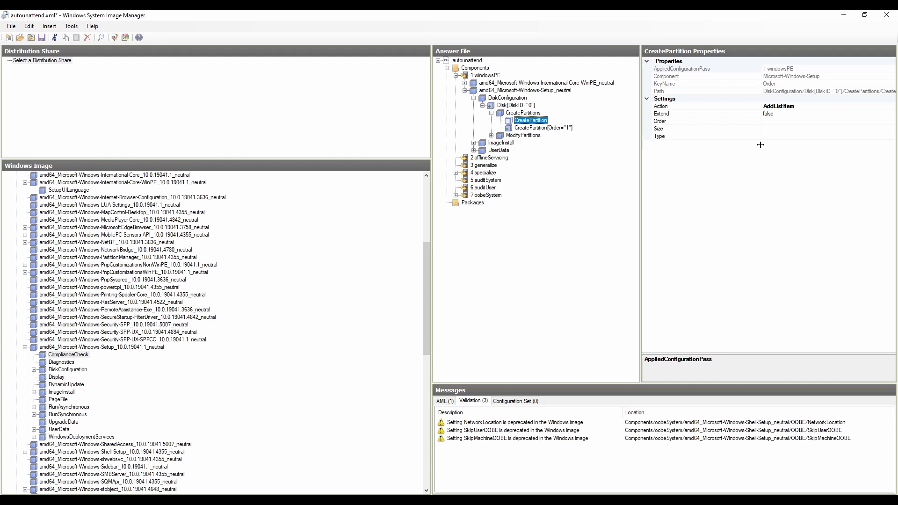
{"action": "right_click", "coordinate": [531, 121]}
{"action": "left_click", "coordinate": [552, 156]}
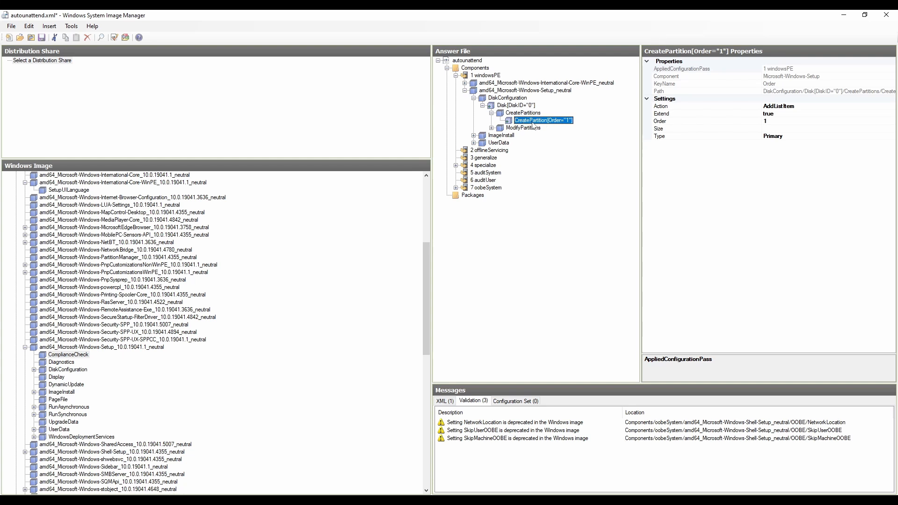
- Review the Extend, Order, Size and Type settings of disk 0's CreatePartition entry, including the partition types on offer
{"action": "right_click", "coordinate": [519, 113]}
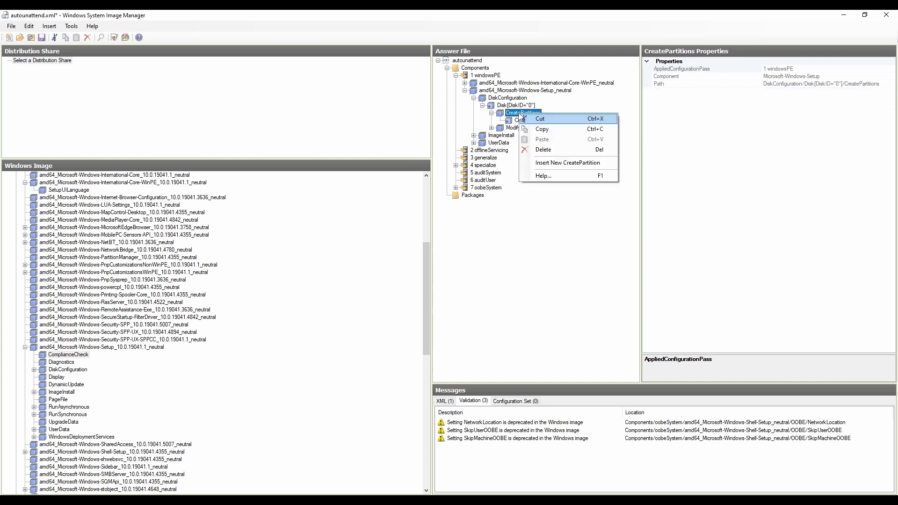
{"action": "left_click", "coordinate": [558, 162]}
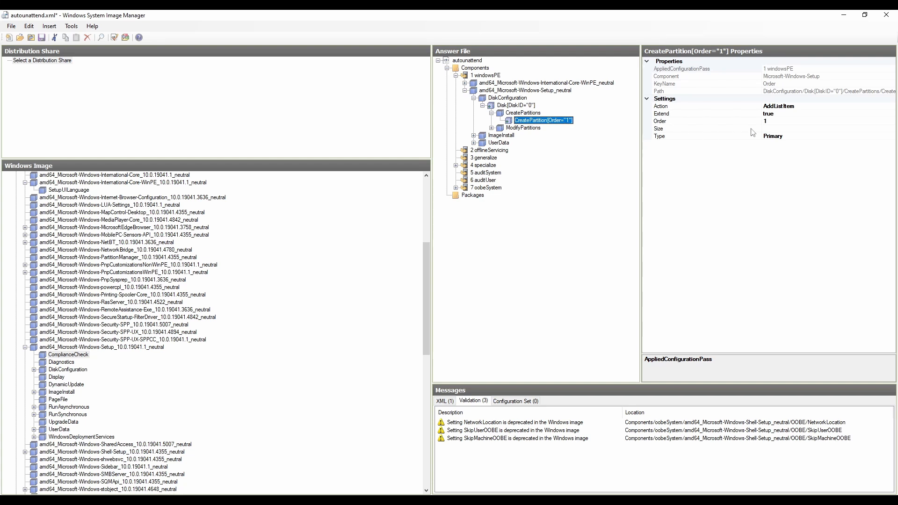
{"action": "left_click", "coordinate": [777, 115]}
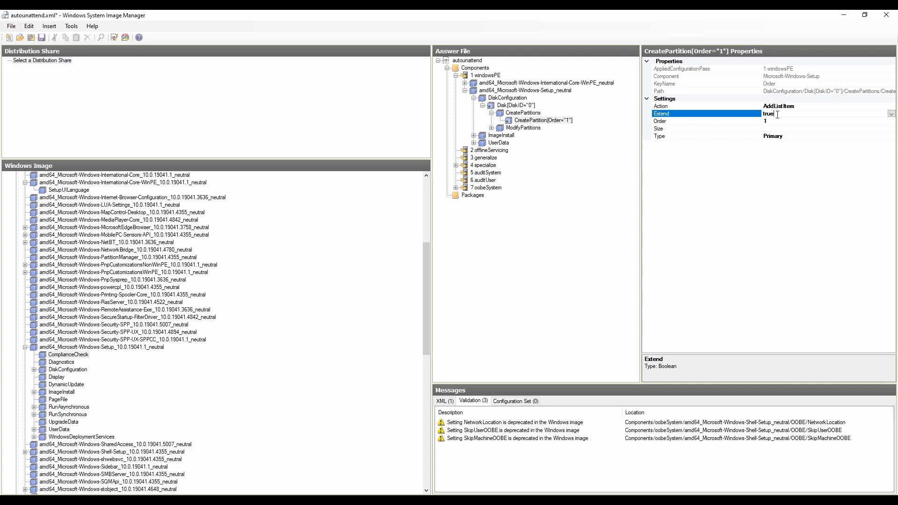
{"action": "left_click", "coordinate": [891, 114]}
{"action": "left_click", "coordinate": [891, 115]}
{"action": "left_click", "coordinate": [778, 121]}
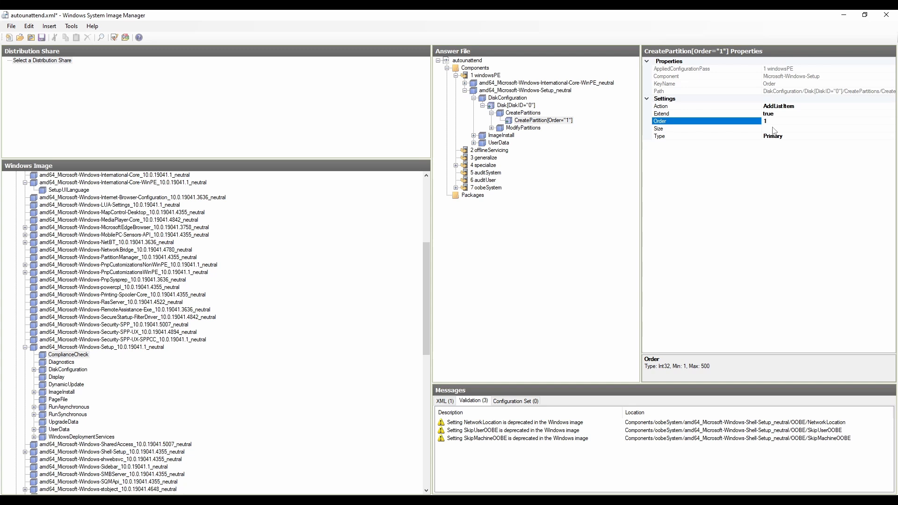
{"action": "left_click", "coordinate": [769, 130]}
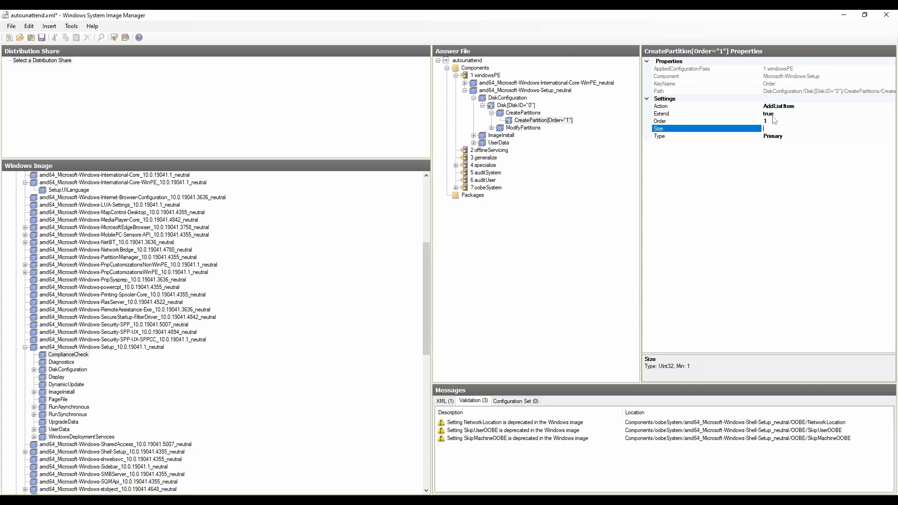
{"action": "left_click", "coordinate": [787, 116]}
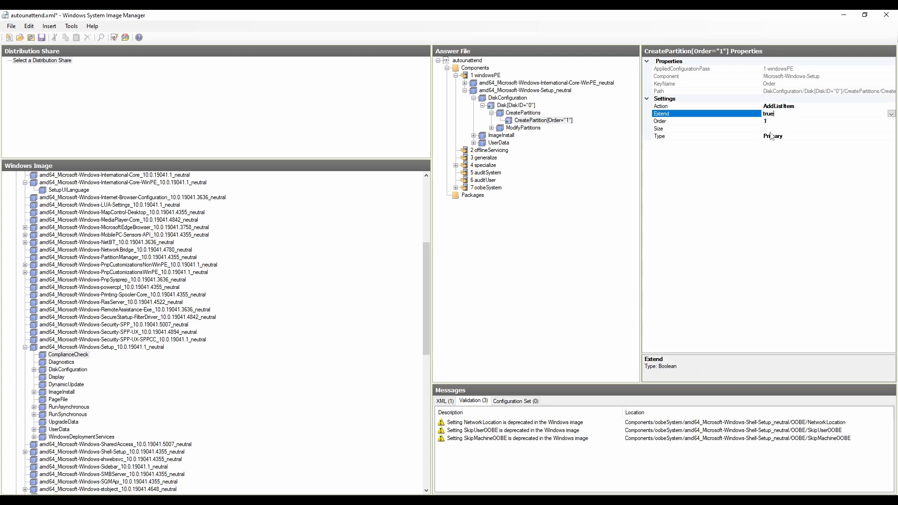
{"action": "left_click", "coordinate": [770, 130]}
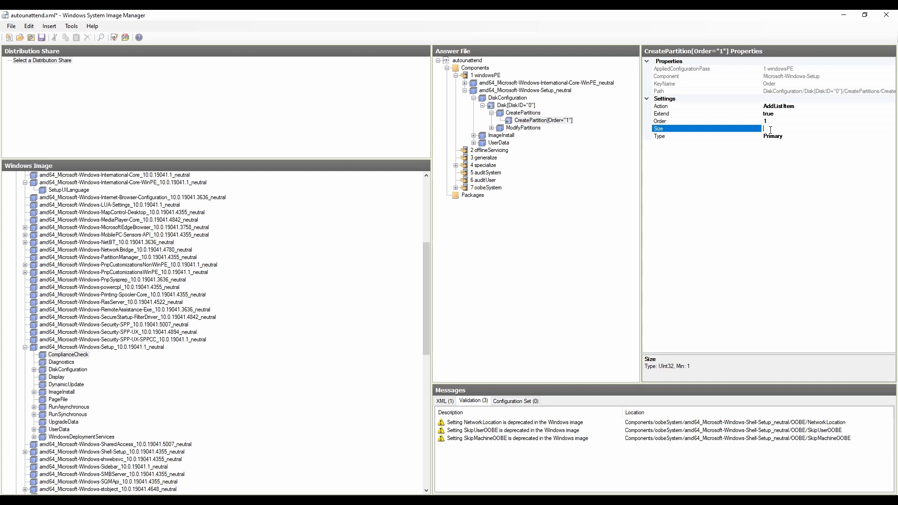
{"action": "left_click", "coordinate": [781, 115]}
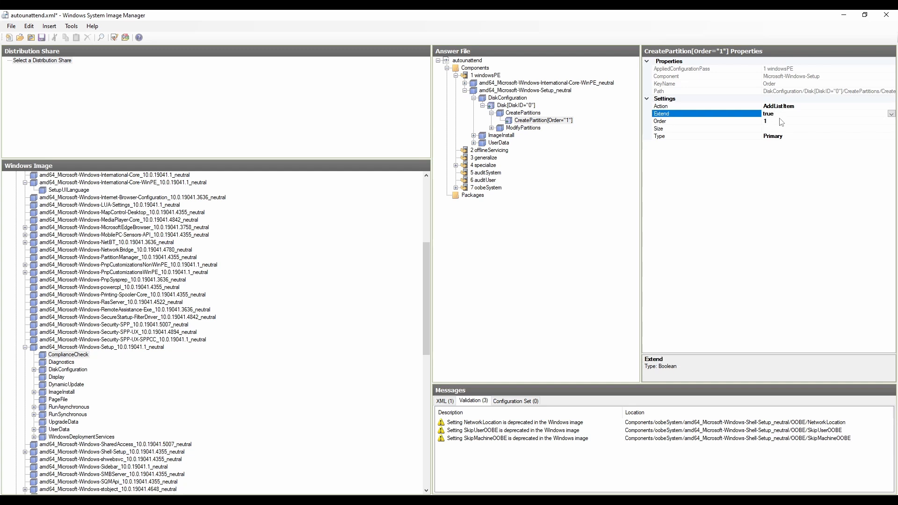
{"action": "left_click", "coordinate": [769, 128]}
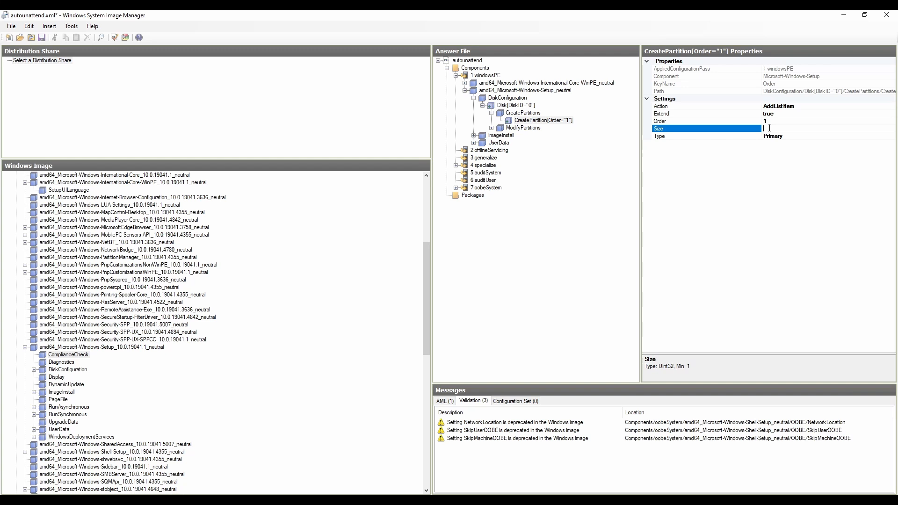
{"action": "left_click", "coordinate": [721, 137]}
{"action": "left_click", "coordinate": [890, 136]}
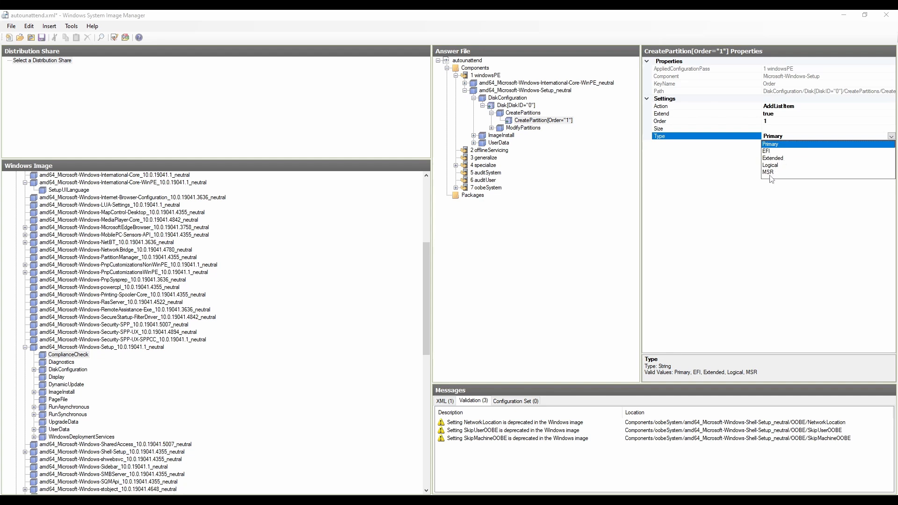
{"action": "left_click", "coordinate": [722, 146]}
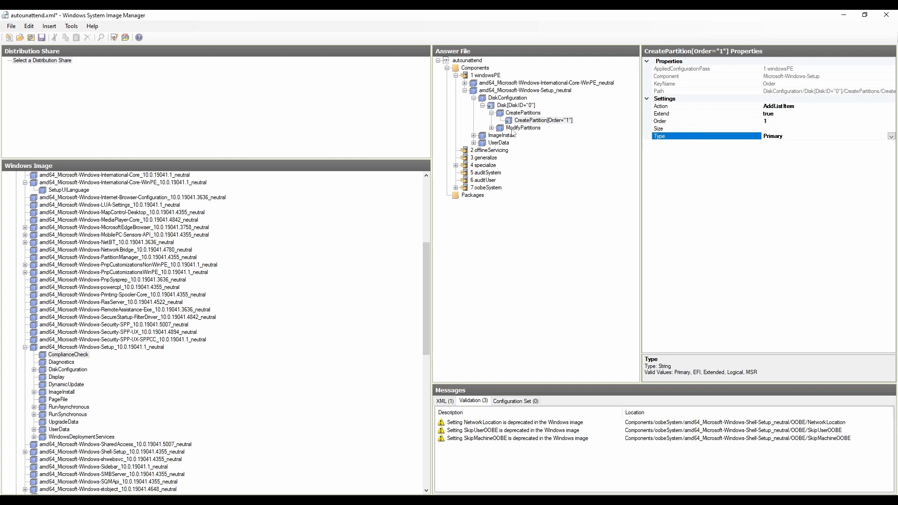
- Expand ModifyPartitions and review its existing entry's Format, Label, Letter, Order and PartitionID settings
{"action": "double_click", "coordinate": [494, 129]}
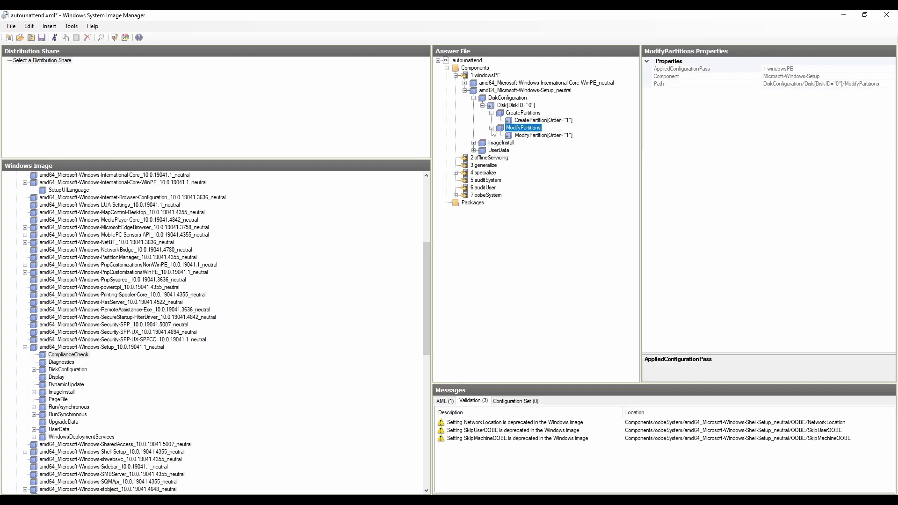
{"action": "right_click", "coordinate": [525, 129]}
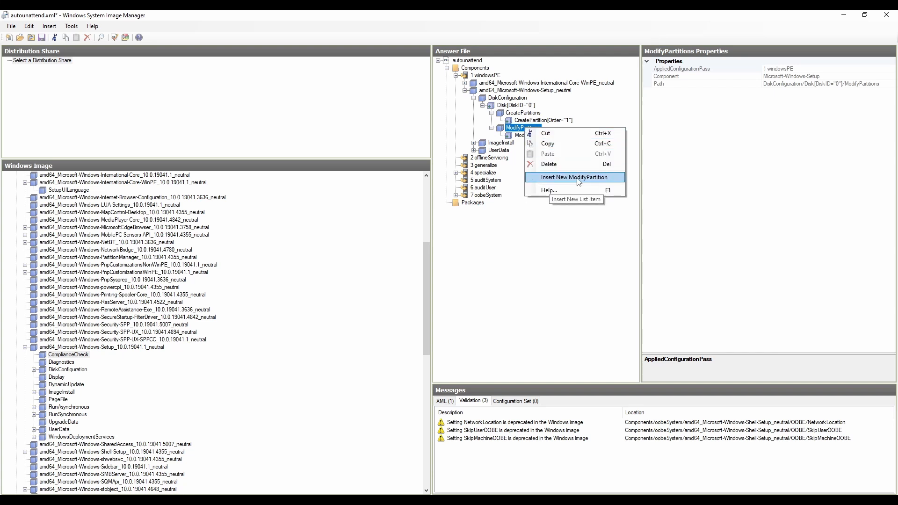
{"action": "left_click", "coordinate": [518, 135]}
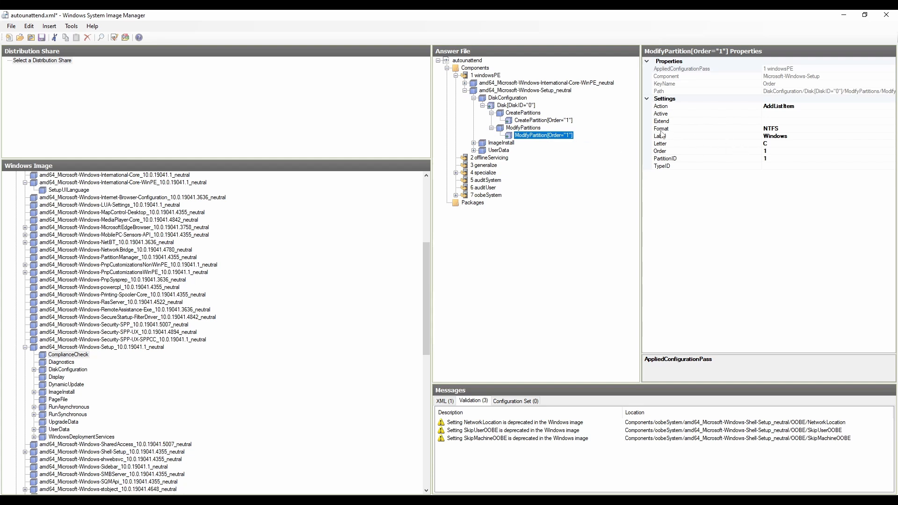
{"action": "left_click", "coordinate": [787, 130]}
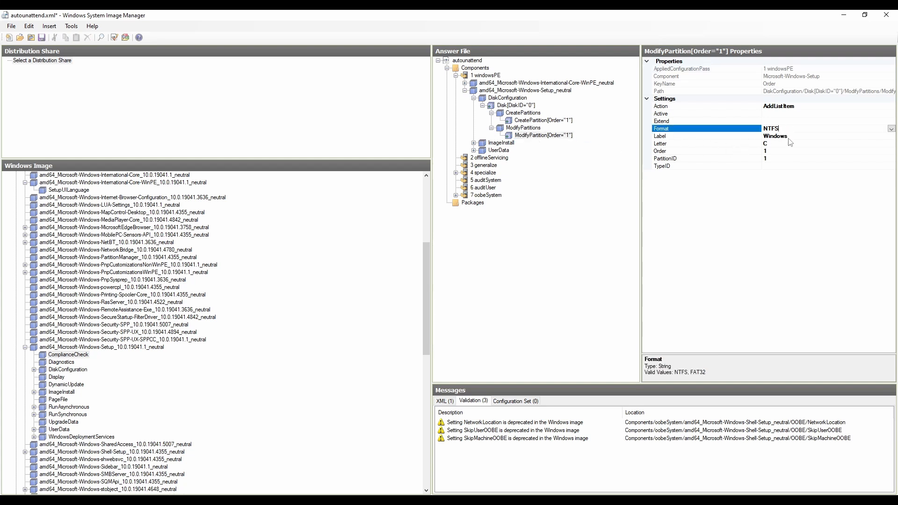
{"action": "left_click", "coordinate": [891, 129]}
{"action": "left_click", "coordinate": [891, 130]}
{"action": "left_click", "coordinate": [799, 137]}
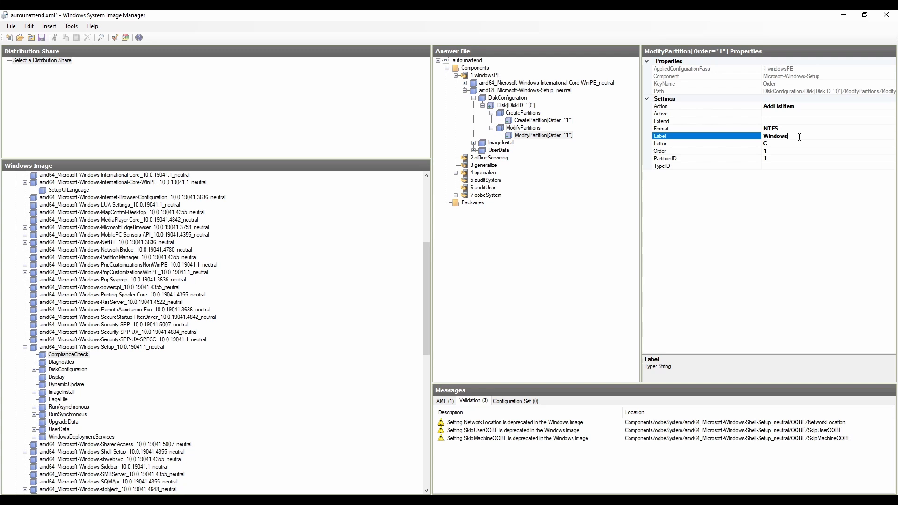
{"action": "left_click", "coordinate": [777, 146]}
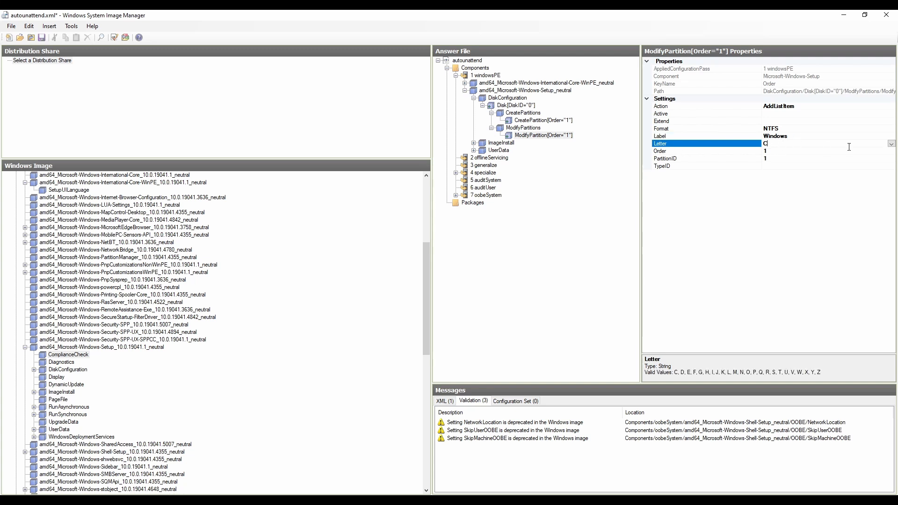
{"action": "left_click", "coordinate": [891, 145]}
{"action": "left_click", "coordinate": [891, 145]}
{"action": "left_click", "coordinate": [772, 152]}
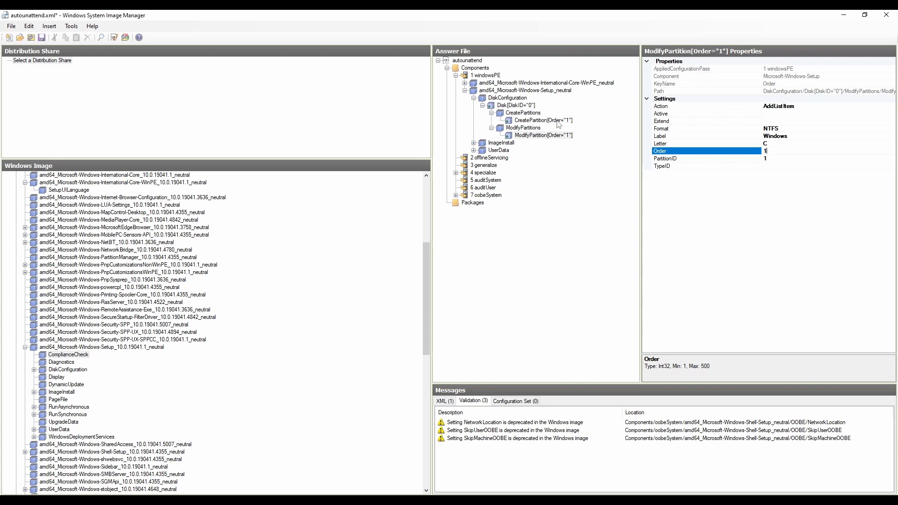
{"action": "left_click", "coordinate": [773, 158]}
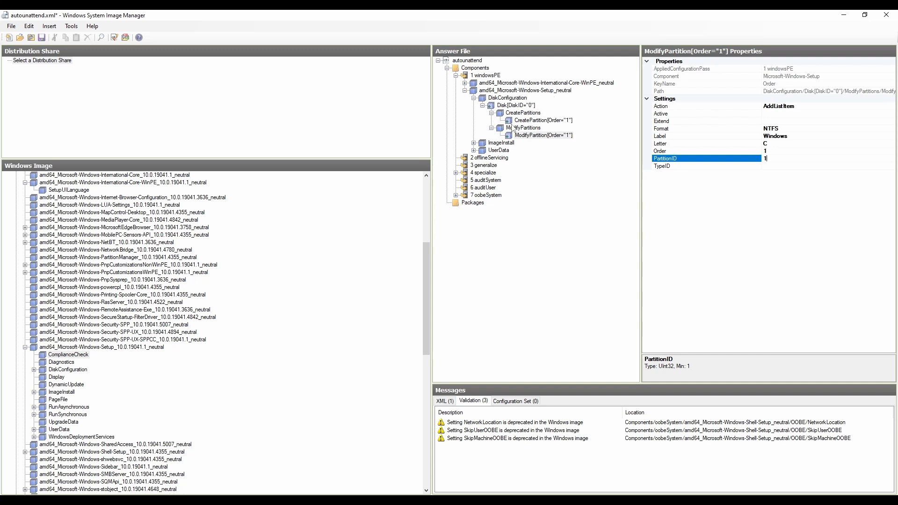
- Expand ImageInstall and its OSImage entry, and check the target disk and partition in the InstallTo settings
{"action": "left_click", "coordinate": [473, 144]}
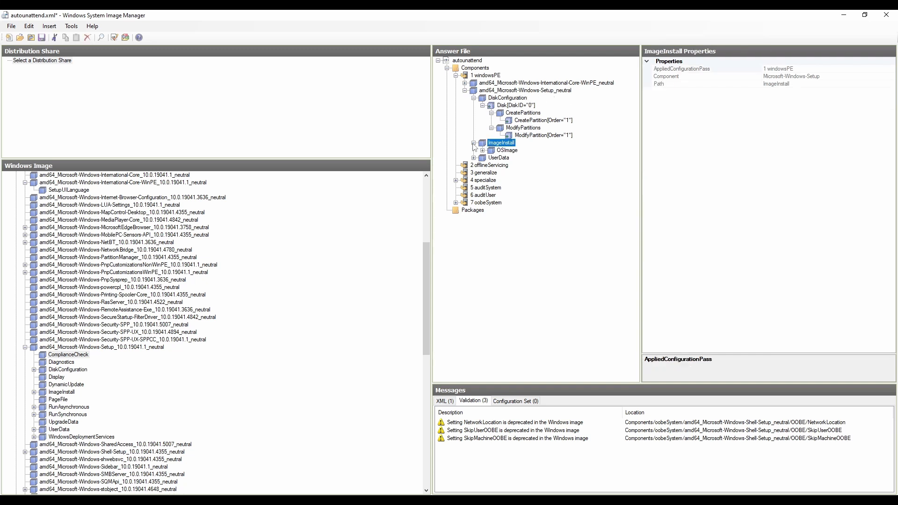
{"action": "left_click", "coordinate": [482, 150]}
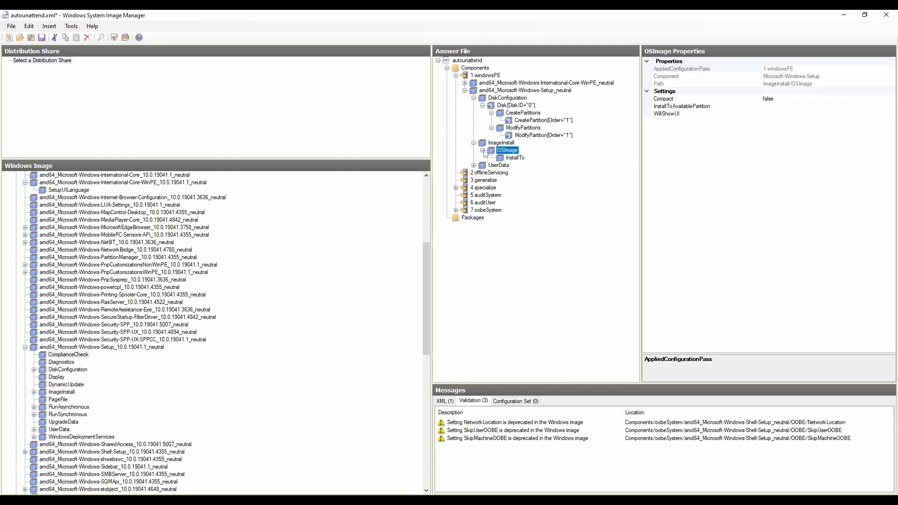
{"action": "left_click", "coordinate": [516, 158]}
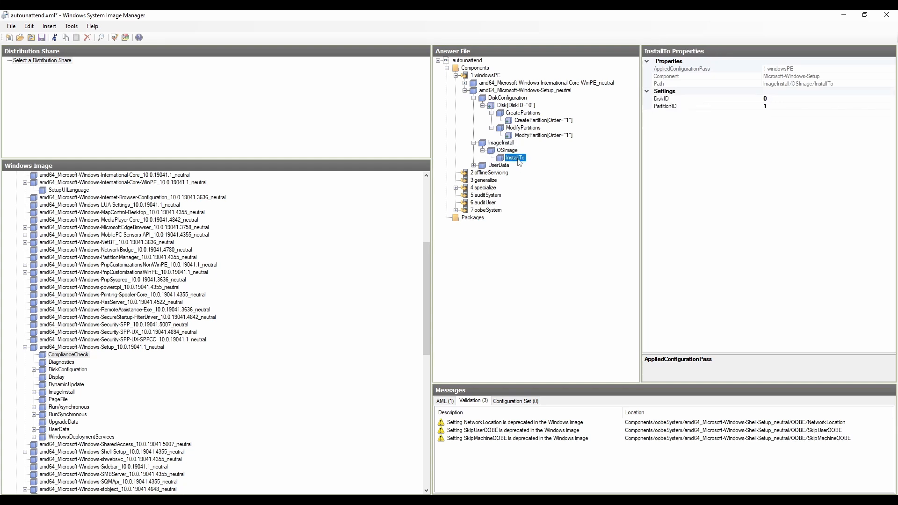
{"action": "right_click", "coordinate": [506, 149]}
{"action": "left_click", "coordinate": [494, 144]}
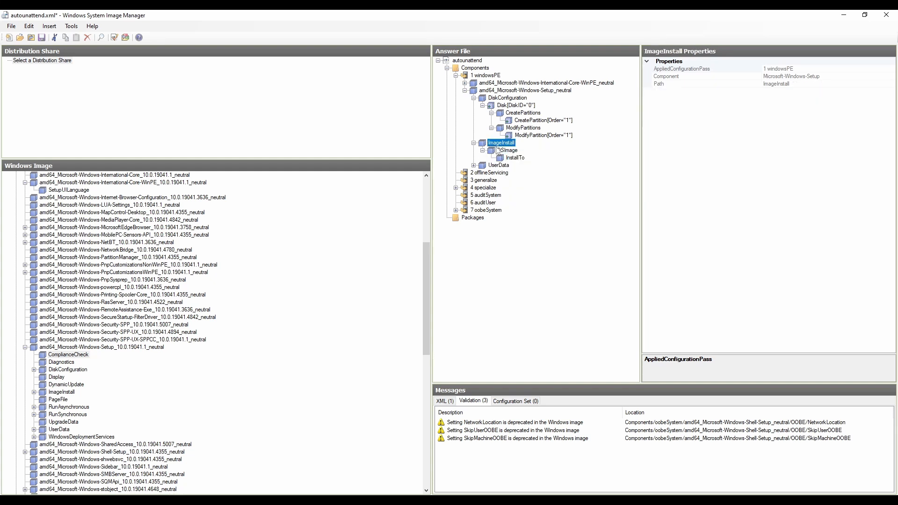
{"action": "left_click", "coordinate": [515, 159]}
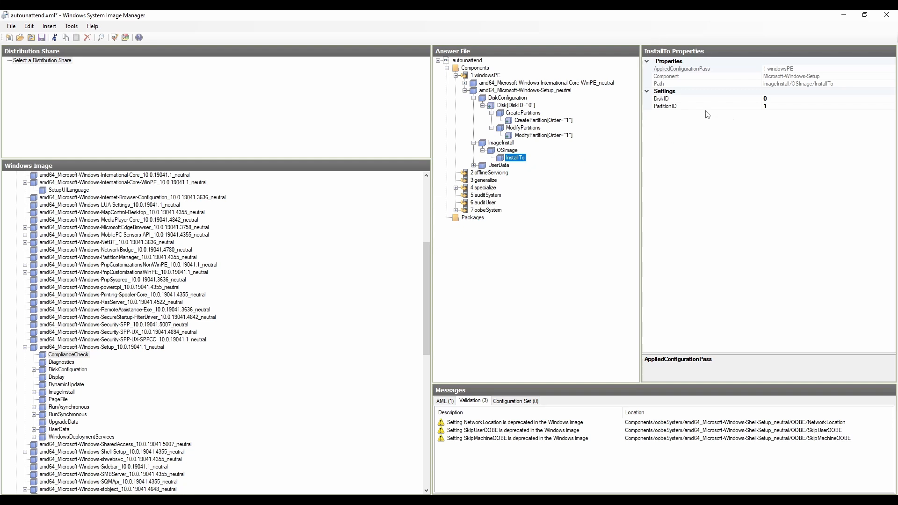
- Compare the InstallTo DiskID and PartitionID settings with the Disk and CreatePartition entries they refer to
{"action": "left_click", "coordinate": [774, 106]}
{"action": "left_click", "coordinate": [773, 98]}
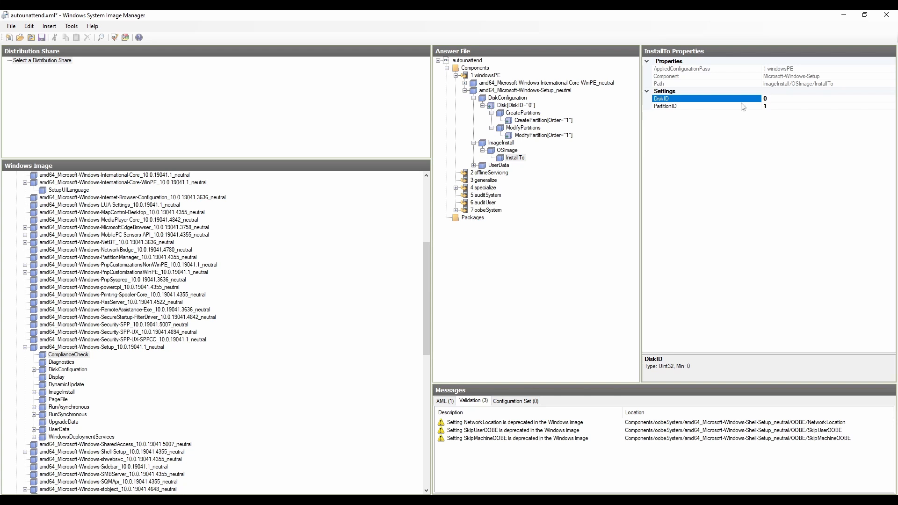
{"action": "left_click", "coordinate": [532, 106]}
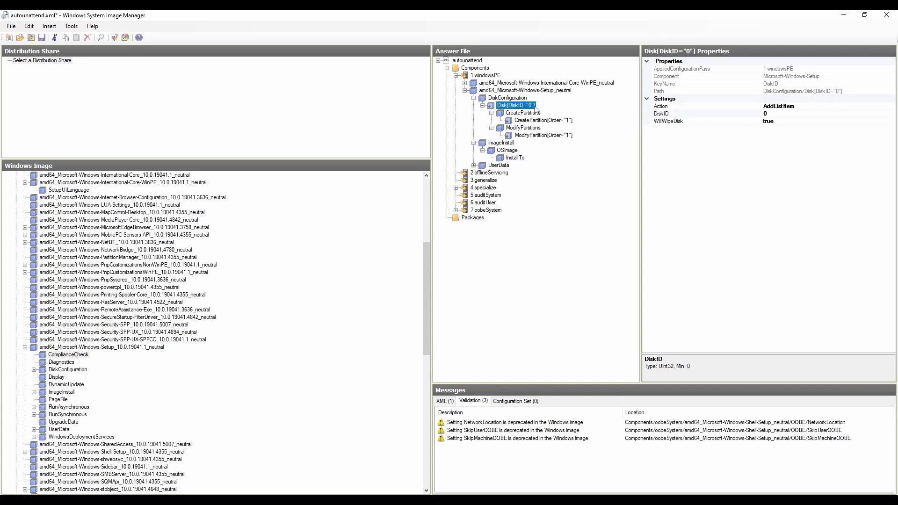
{"action": "left_click", "coordinate": [549, 123]}
{"action": "left_click", "coordinate": [522, 159]}
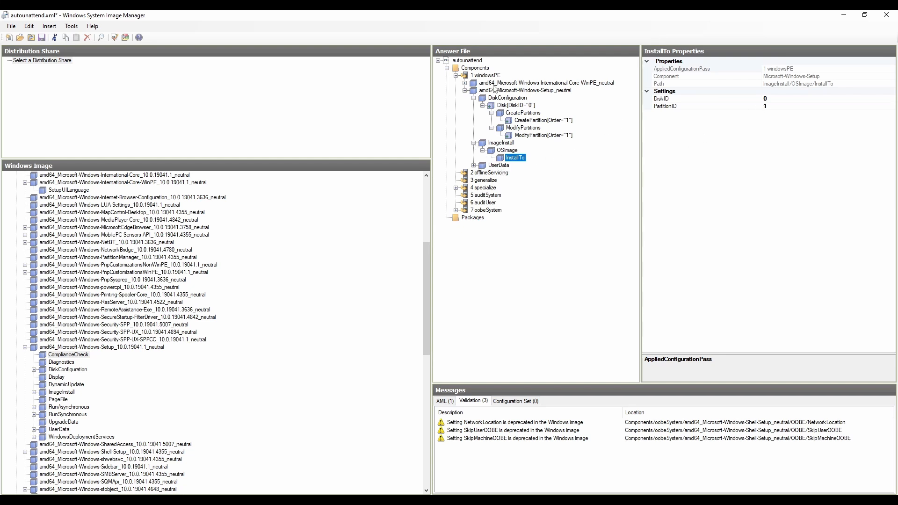
- Expand UserData in the windowsPE Setup component and review its user settings and ProductKey entry
{"action": "left_click", "coordinate": [474, 165]}
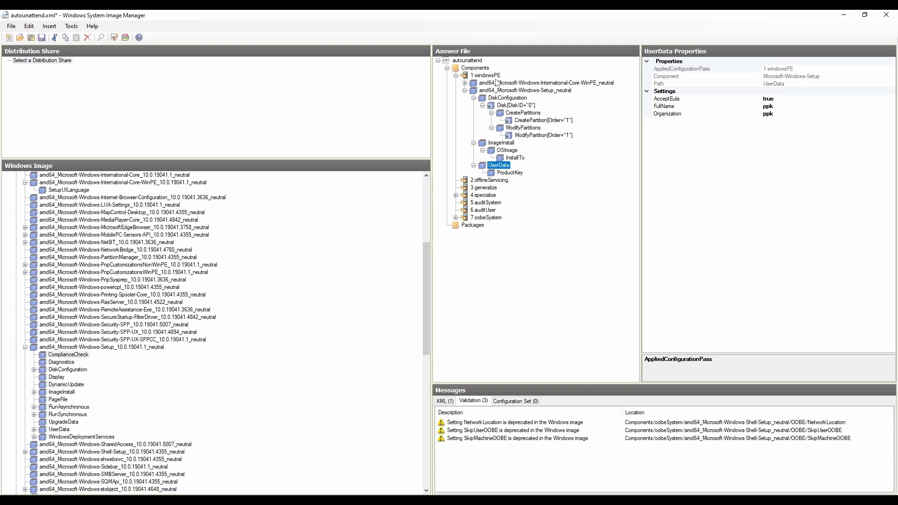
{"action": "left_click", "coordinate": [510, 173]}
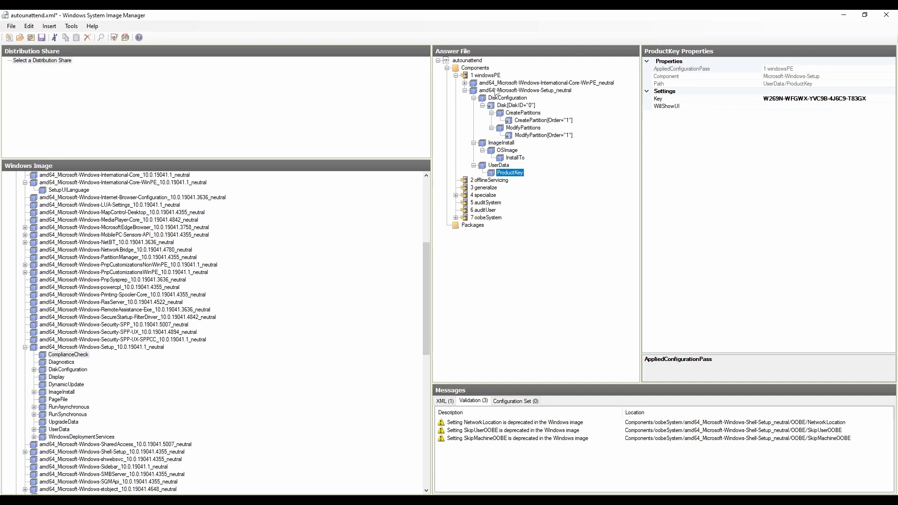
{"action": "left_click", "coordinate": [465, 91]}
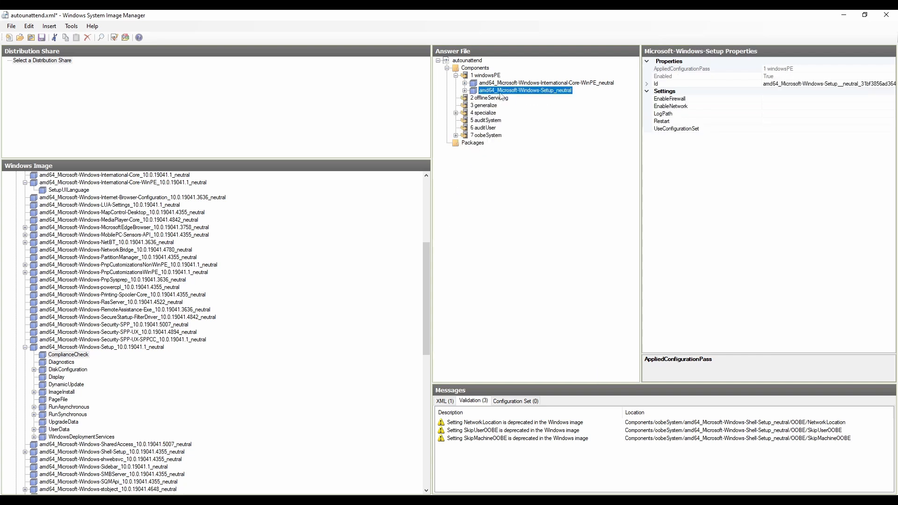
{"action": "left_click", "coordinate": [464, 90]}
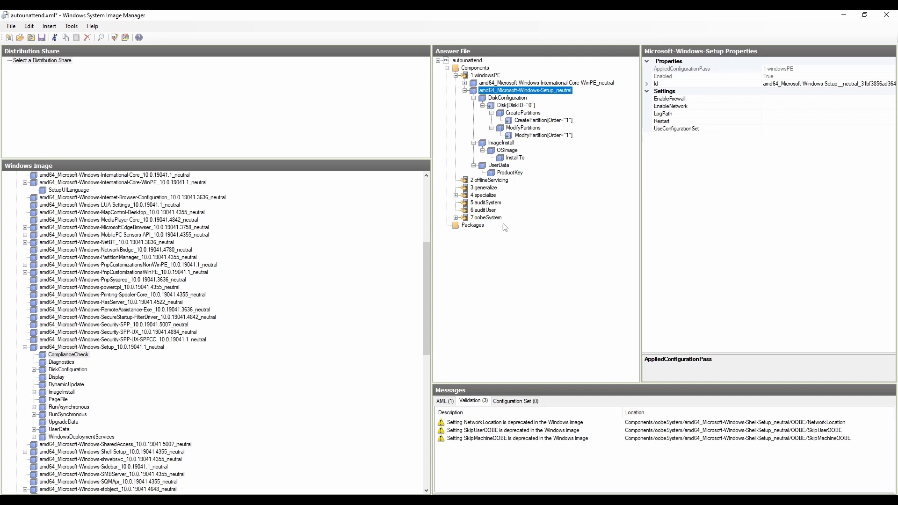
- Go through the validation warnings about the OOBE settings, and collapse the windowsPE Setup component
{"action": "left_click", "coordinate": [511, 423]}
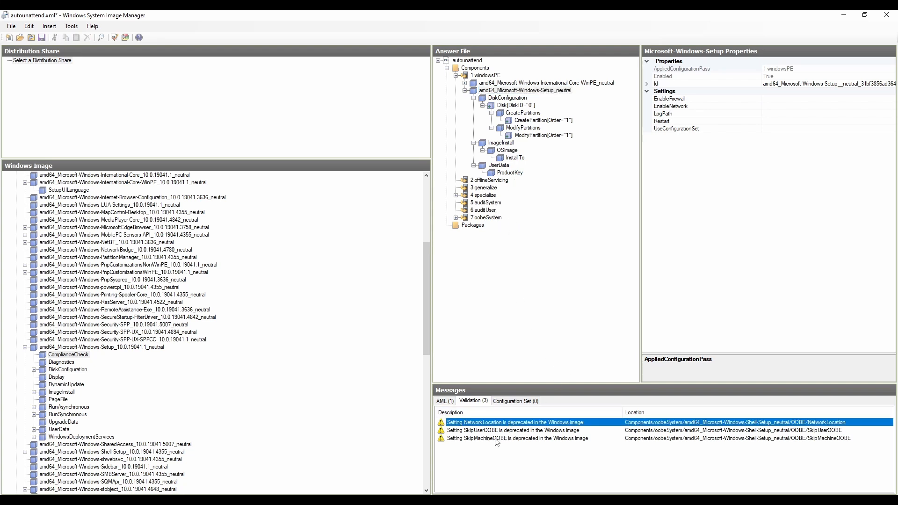
{"action": "left_click", "coordinate": [506, 440]}
{"action": "left_click", "coordinate": [507, 430]}
{"action": "left_click", "coordinate": [507, 423]}
{"action": "left_click", "coordinate": [465, 90]}
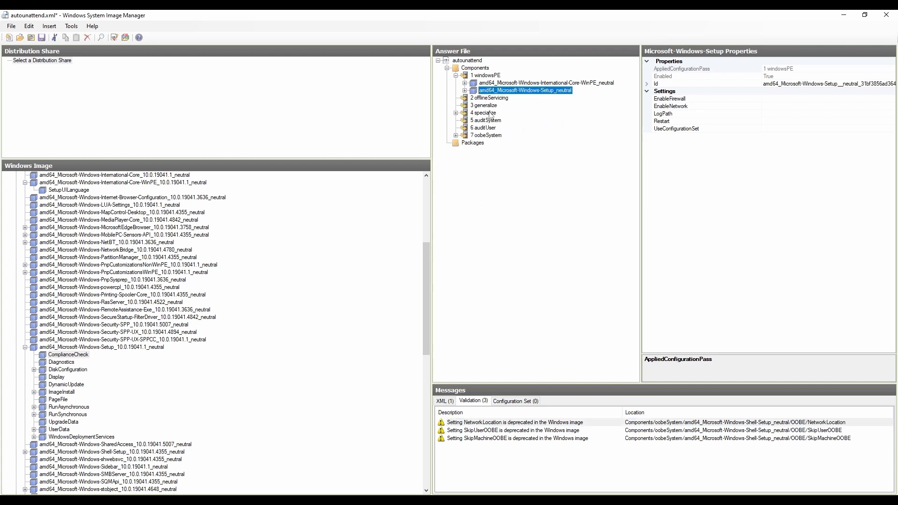
- Expand the specialize pass in the answer file and the Shell-Setup component in the Windows image
{"action": "left_click", "coordinate": [456, 113]}
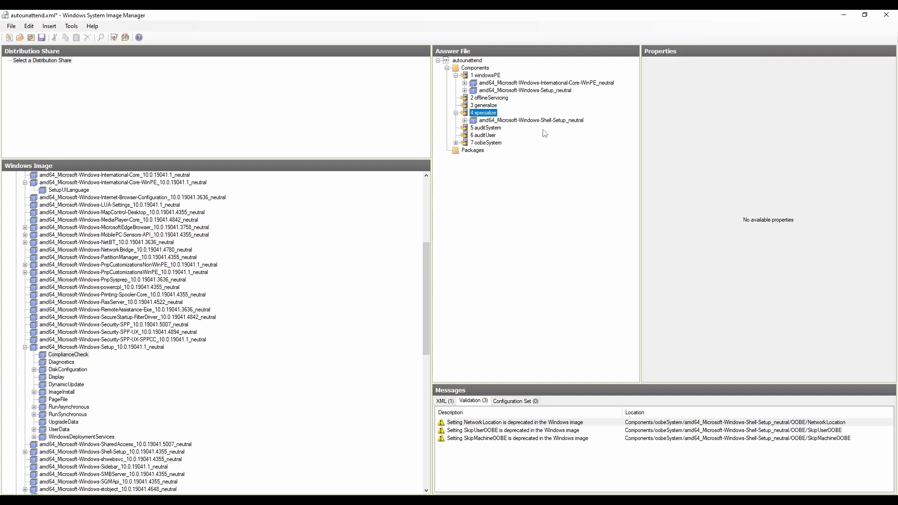
{"action": "left_click", "coordinate": [25, 348]}
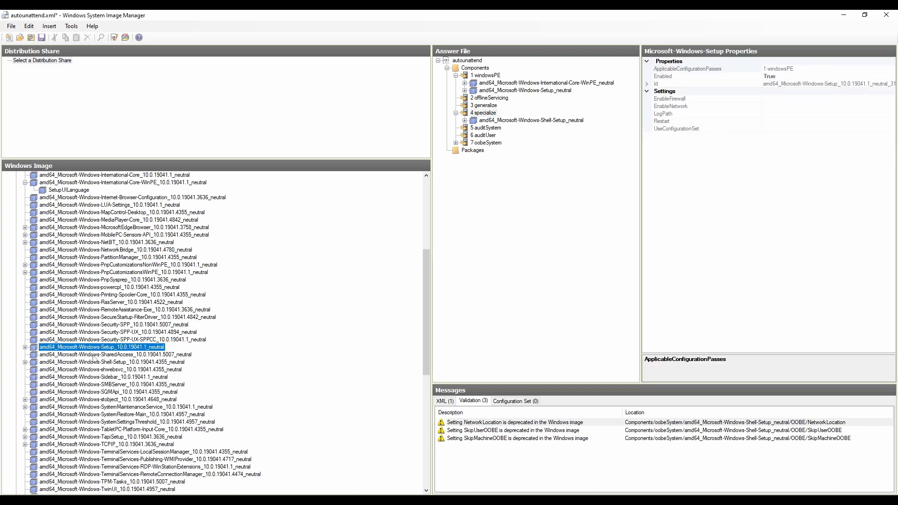
{"action": "left_click", "coordinate": [107, 363]}
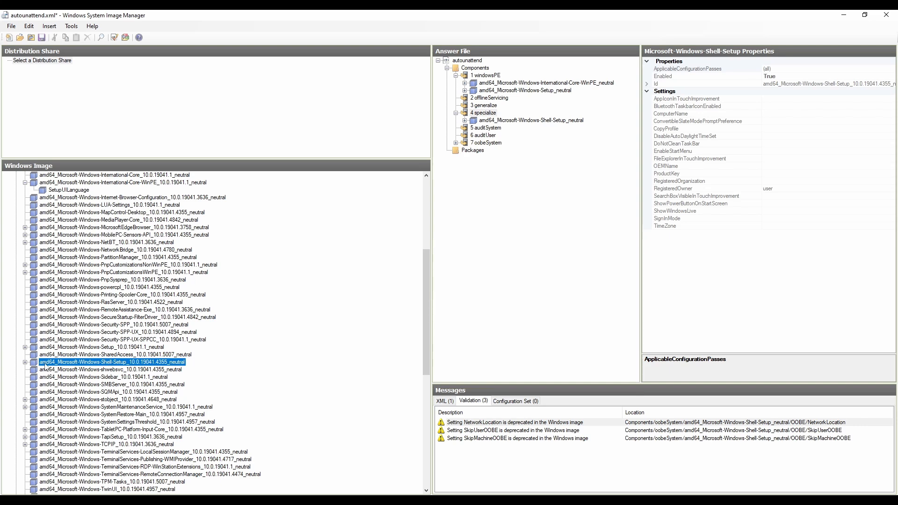
{"action": "left_click", "coordinate": [24, 362]}
{"action": "scroll", "coordinate": [115, 383], "scroll_direction": "down", "scroll_amount": 4}
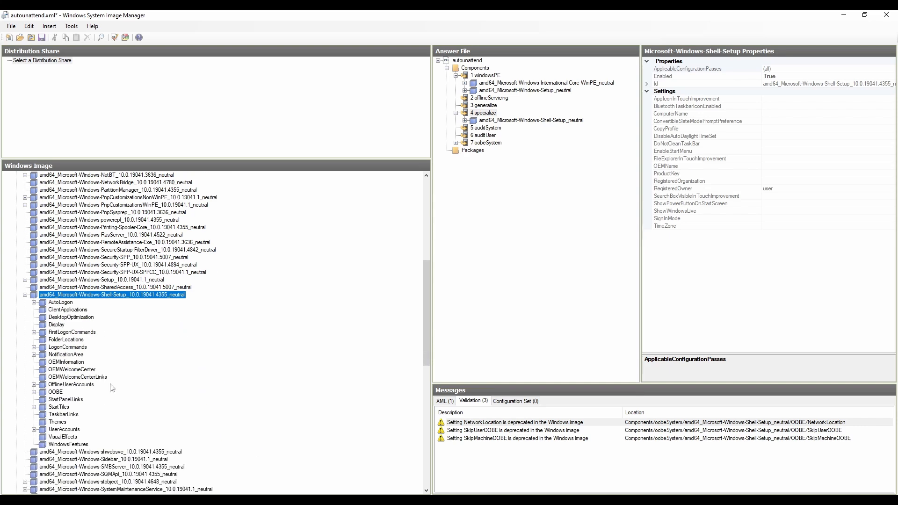
{"action": "scroll", "coordinate": [120, 383], "scroll_direction": "up", "scroll_amount": 2}
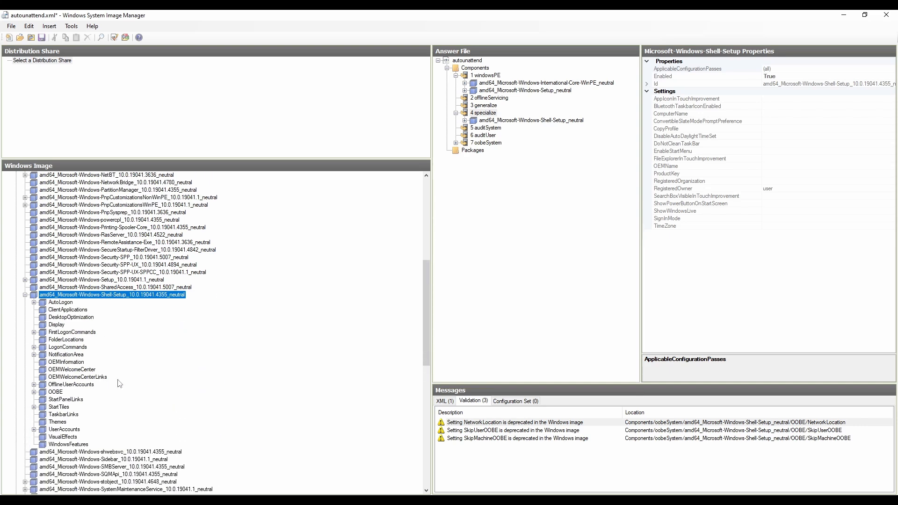
- Check which configuration passes the image's Shell-Setup component can be added to, and display the settings of its specialize pass entry
{"action": "left_click", "coordinate": [471, 121]}
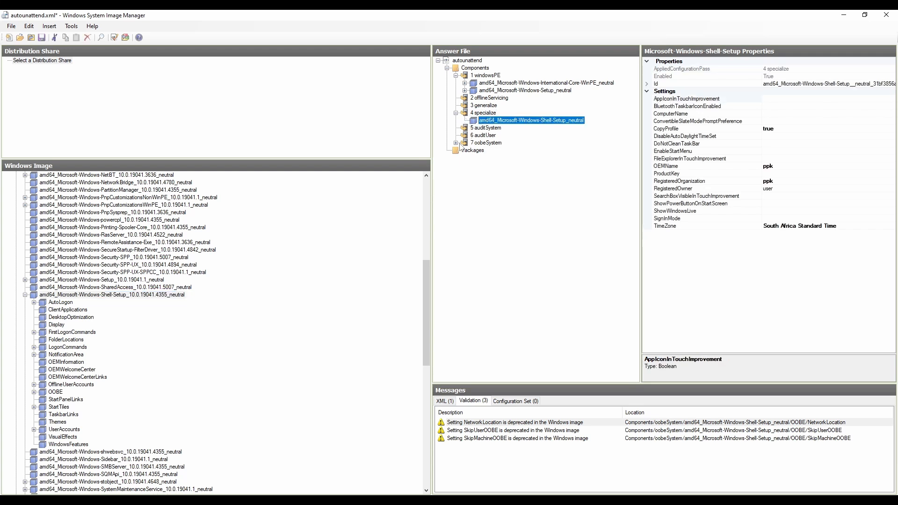
{"action": "right_click", "coordinate": [116, 298]}
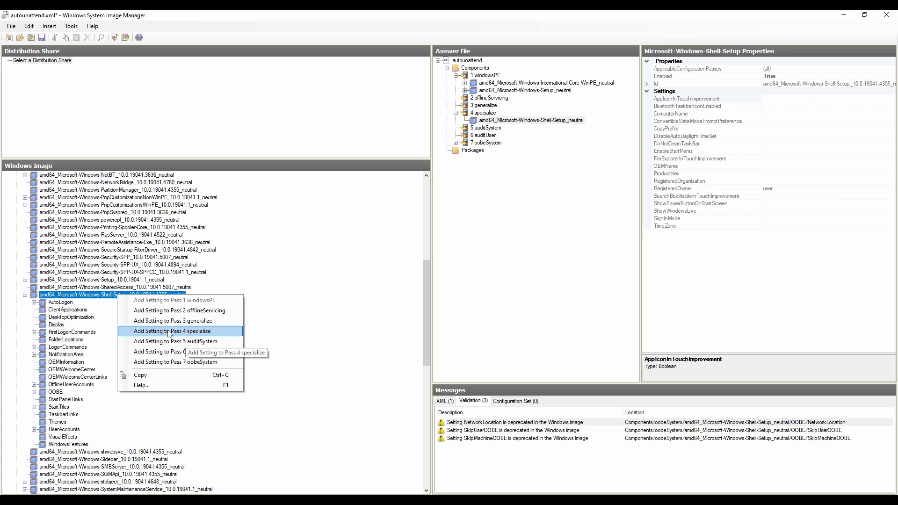
{"action": "left_click", "coordinate": [523, 122]}
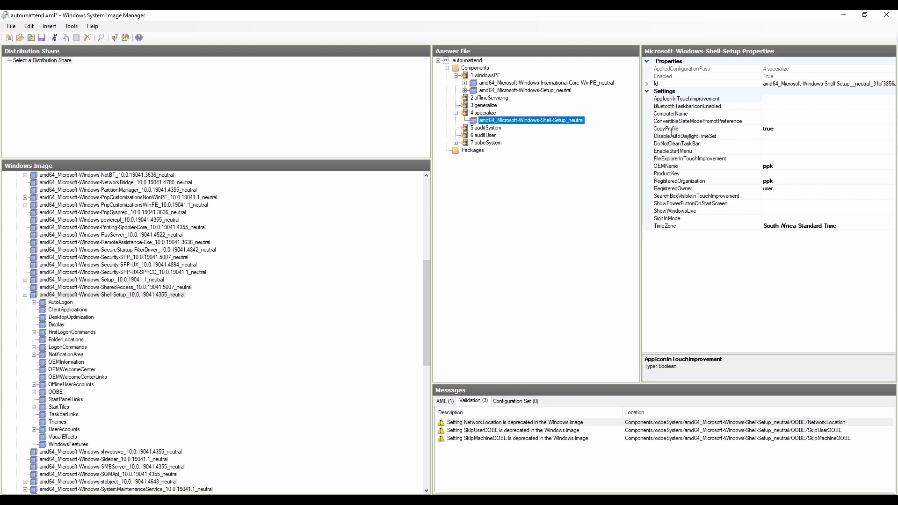
- Review the OEMName, RegisteredOrganization, RegisteredOwner and TimeZone settings of the specialize pass Shell-Setup component
{"action": "left_click", "coordinate": [680, 167]}
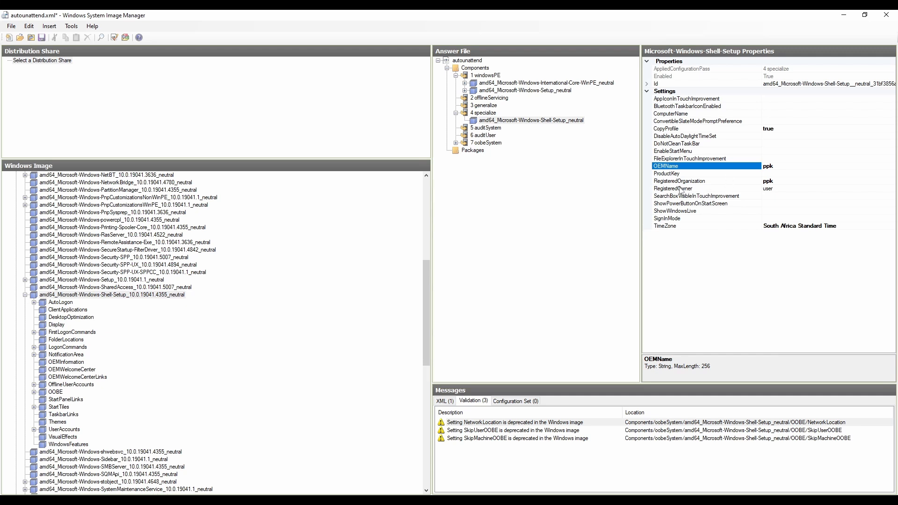
{"action": "left_click", "coordinate": [706, 182]}
{"action": "left_click", "coordinate": [735, 167]}
{"action": "left_click", "coordinate": [713, 183]}
{"action": "left_click", "coordinate": [711, 190]}
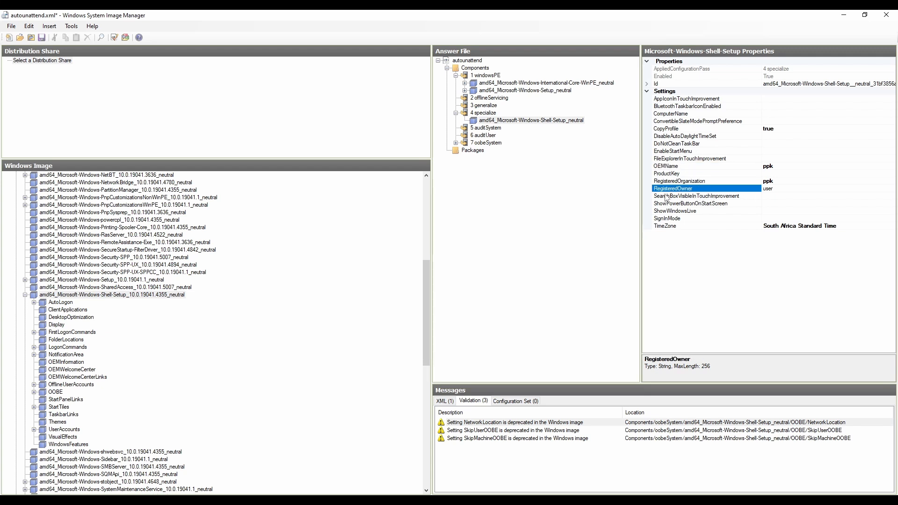
{"action": "left_click", "coordinate": [680, 228]}
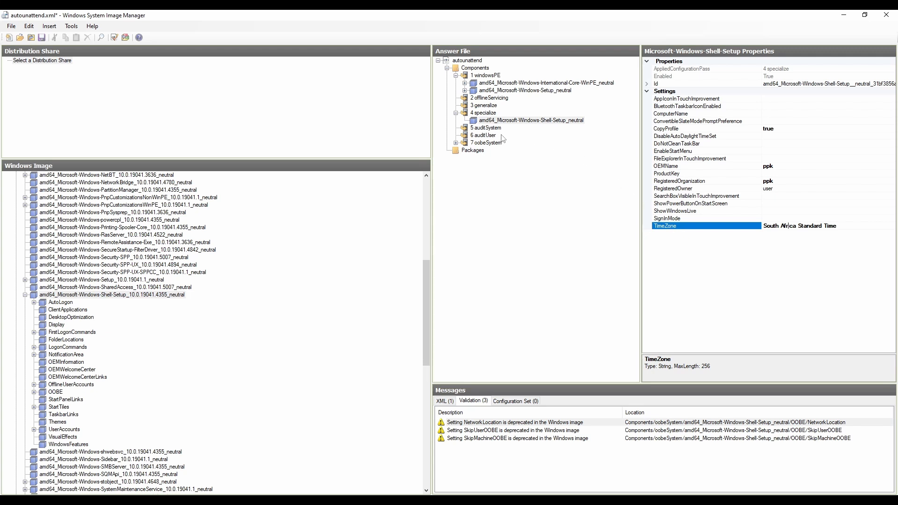
- Collapse the specialize pass, expand oobeSystem and view the settings of its International-Core component
{"action": "left_click", "coordinate": [456, 113]}
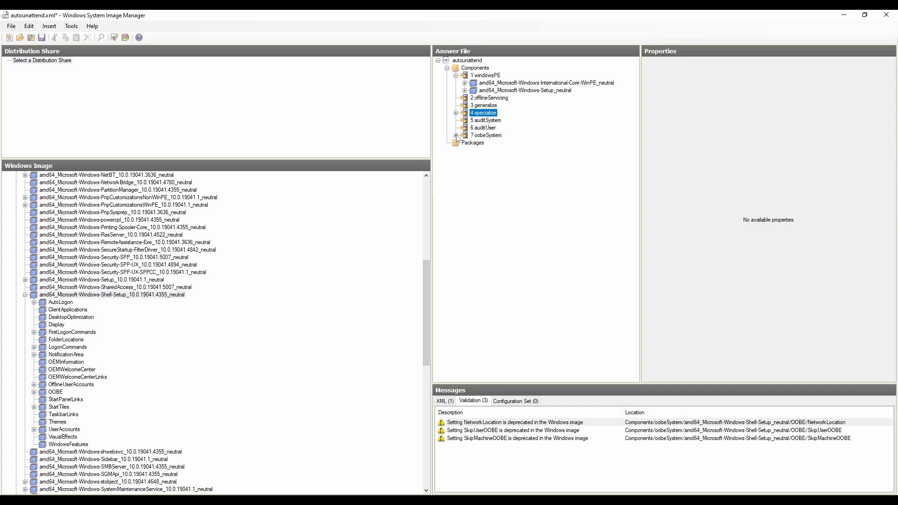
{"action": "left_click", "coordinate": [456, 135]}
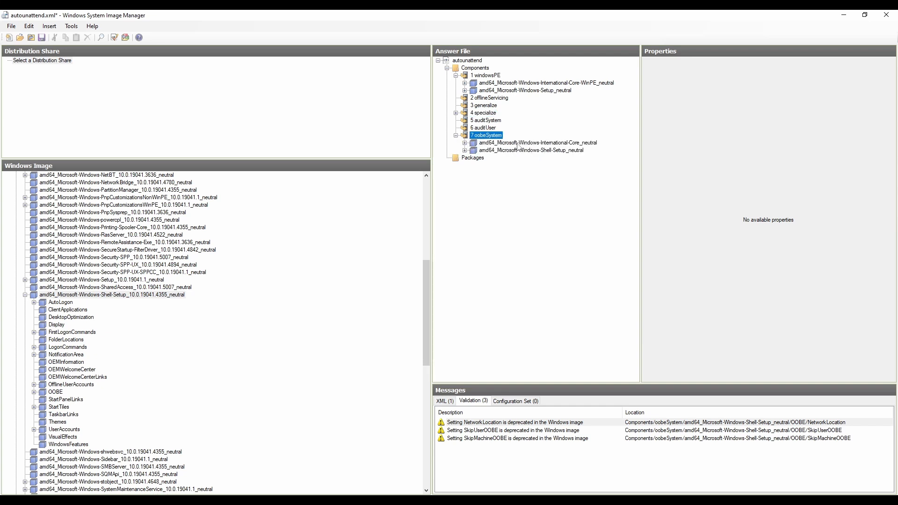
{"action": "left_click", "coordinate": [555, 143]}
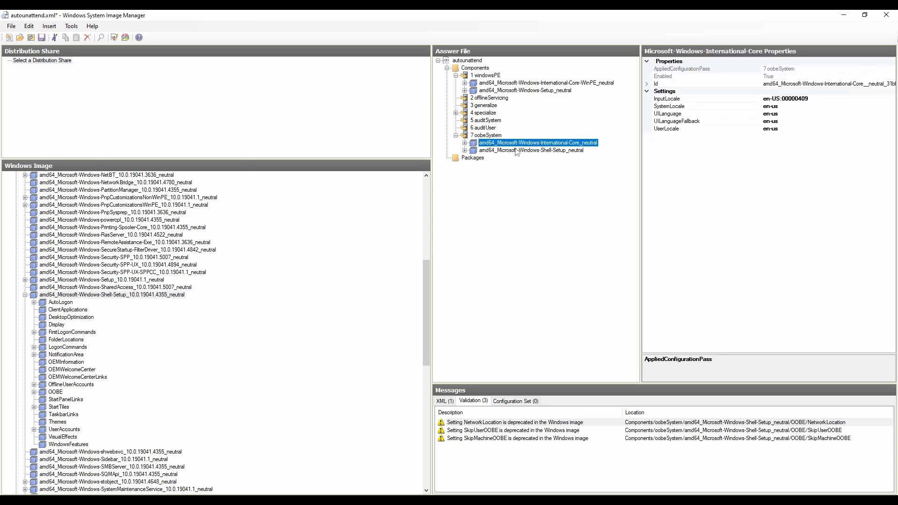
- Locate International-Core in the Windows image, collapsing the expanded components around it, and check which passes it can be added to
{"action": "left_click", "coordinate": [25, 294]}
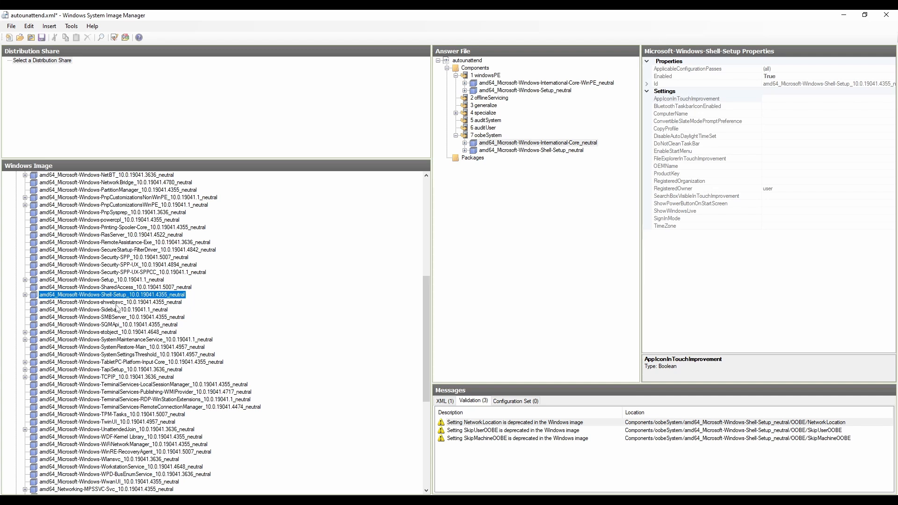
{"action": "scroll", "coordinate": [117, 309], "scroll_direction": "up", "scroll_amount": 3}
{"action": "scroll", "coordinate": [117, 309], "scroll_direction": "up", "scroll_amount": 4}
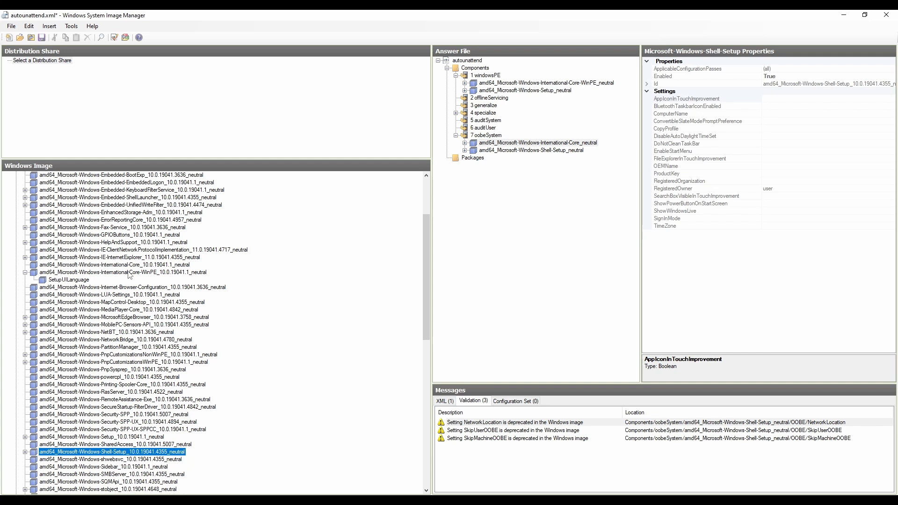
{"action": "left_click", "coordinate": [127, 271]}
{"action": "left_click", "coordinate": [25, 272]}
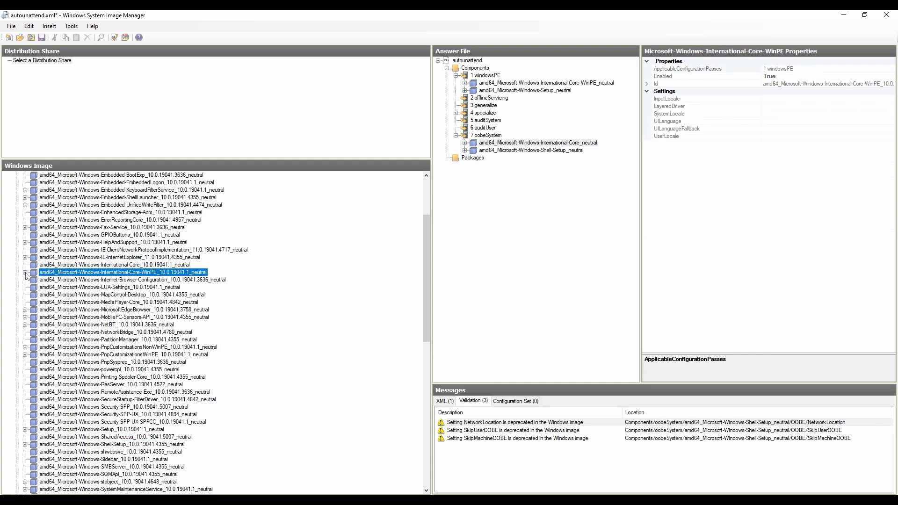
{"action": "left_click", "coordinate": [91, 266]}
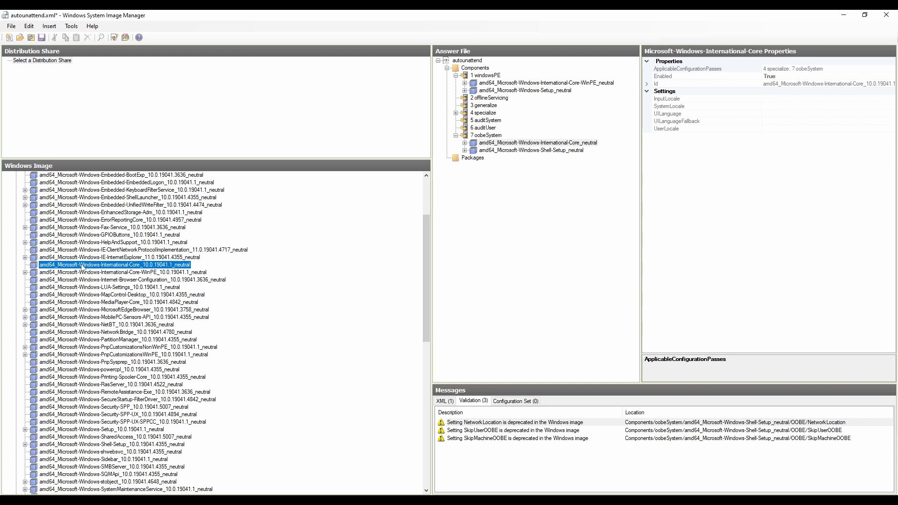
{"action": "right_click", "coordinate": [85, 268]}
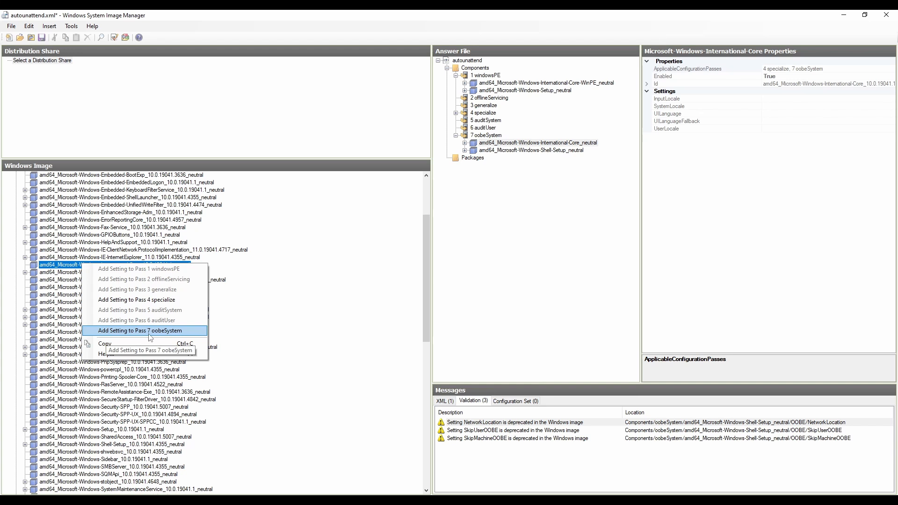
- Review the InputLocale and UILanguageFallback settings of the oobeSystem pass International-Core component
{"action": "left_click", "coordinate": [496, 143]}
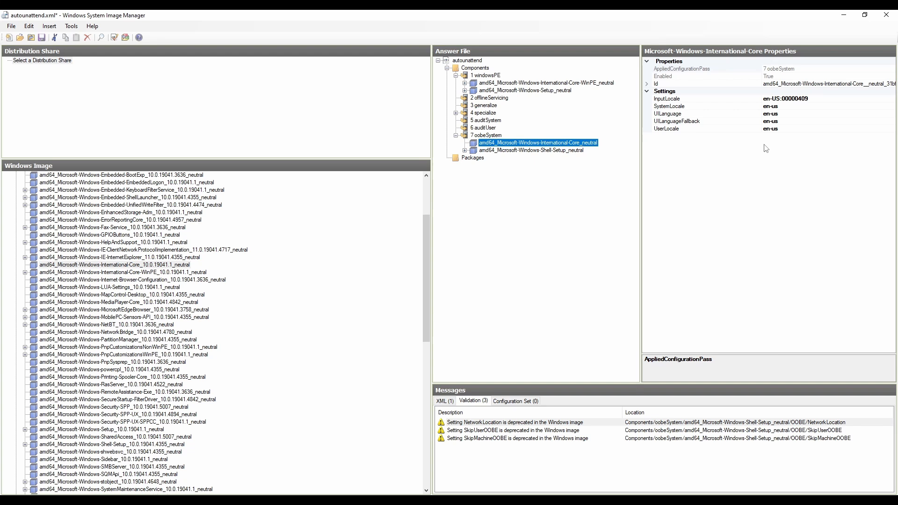
{"action": "left_click", "coordinate": [679, 100]}
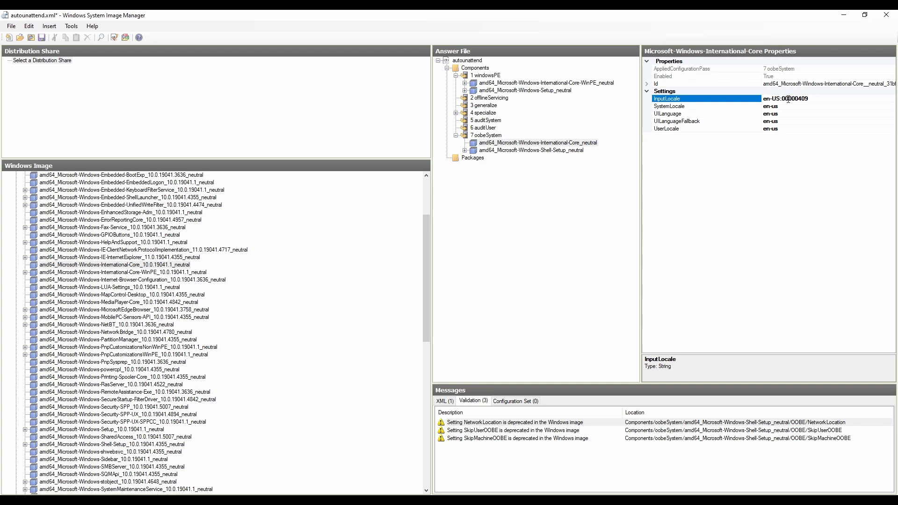
{"action": "left_click_drag", "start_coordinate": [783, 100], "coordinate": [827, 101]}
{"action": "left_click", "coordinate": [823, 99]}
{"action": "left_click_drag", "start_coordinate": [783, 99], "coordinate": [835, 100]}
{"action": "left_click", "coordinate": [784, 121]}
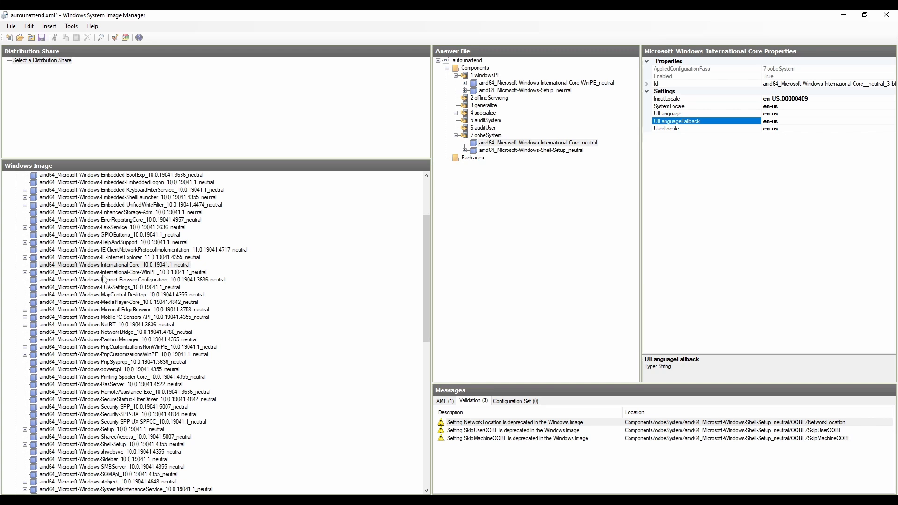
- Expand the Shell-Setup component in the Windows image and its counterpart in the oobeSystem pass
{"action": "scroll", "coordinate": [131, 379], "scroll_direction": "down", "scroll_amount": 2}
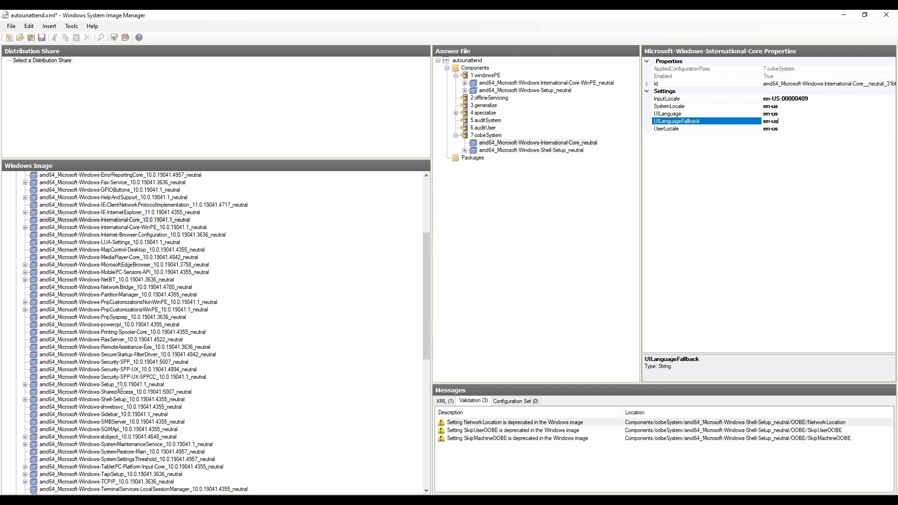
{"action": "left_click", "coordinate": [113, 401]}
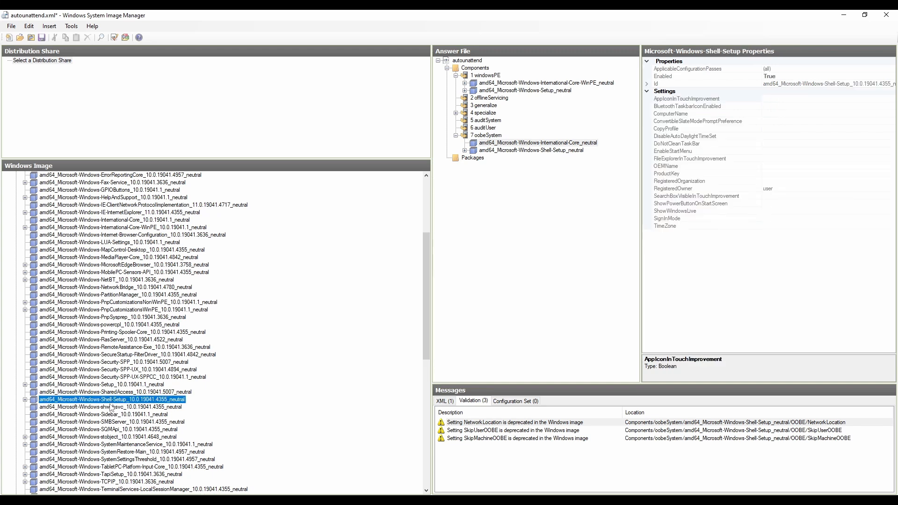
{"action": "left_click", "coordinate": [25, 400]}
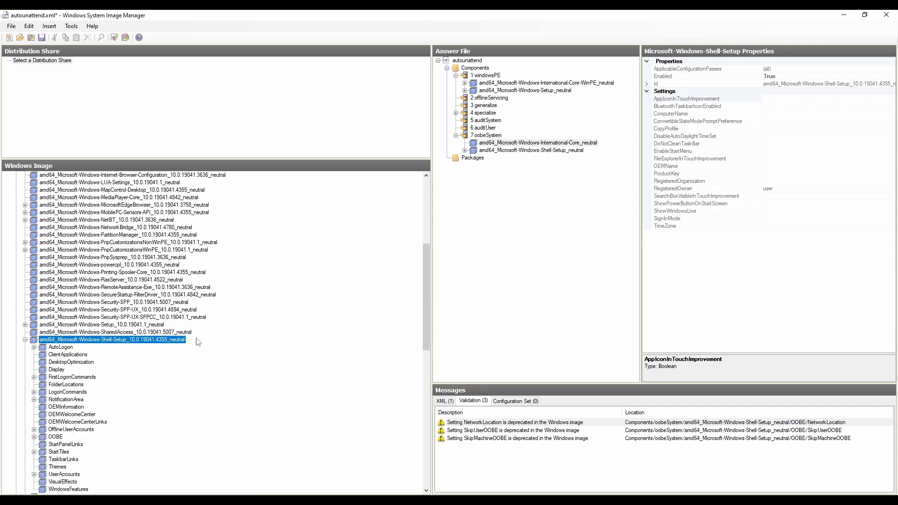
{"action": "left_click", "coordinate": [465, 150]}
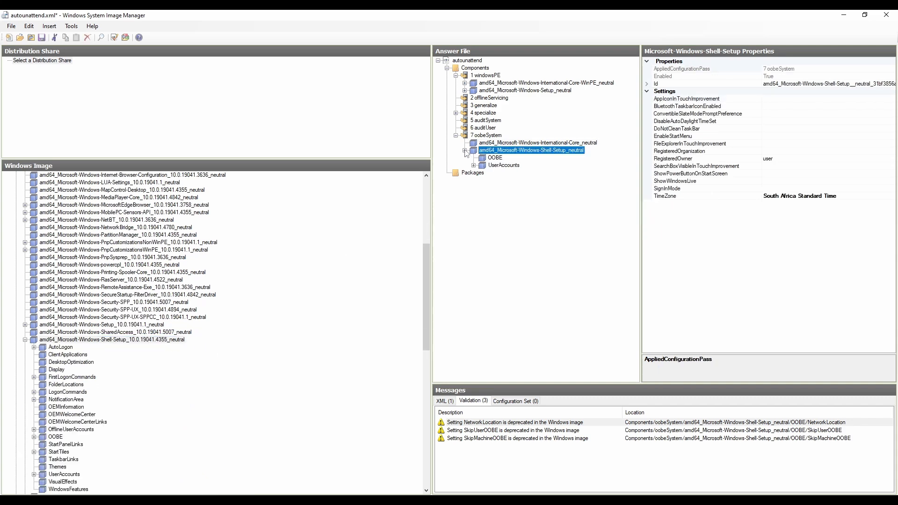
- View the OOBE settings under oobeSystem, then check the Setup and International-Core-WinPE components in the windowsPE pass
{"action": "left_click", "coordinate": [494, 159]}
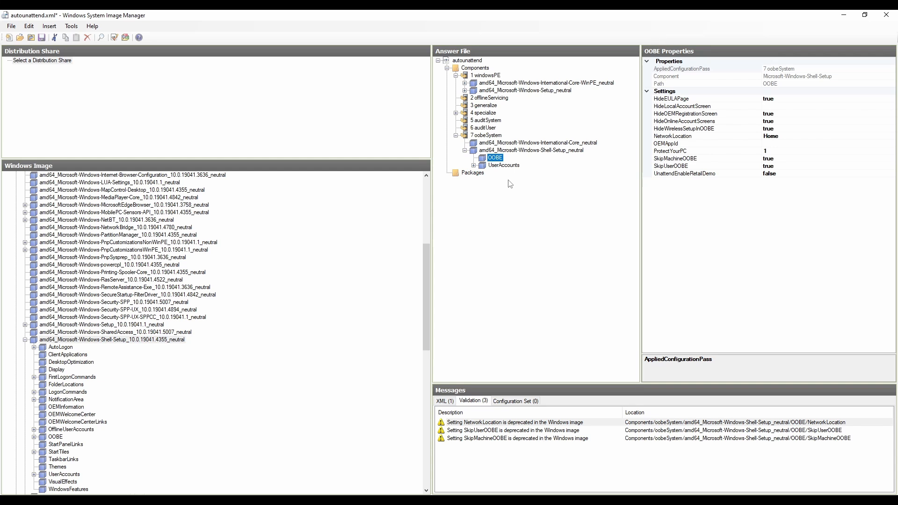
{"action": "left_click", "coordinate": [465, 90]}
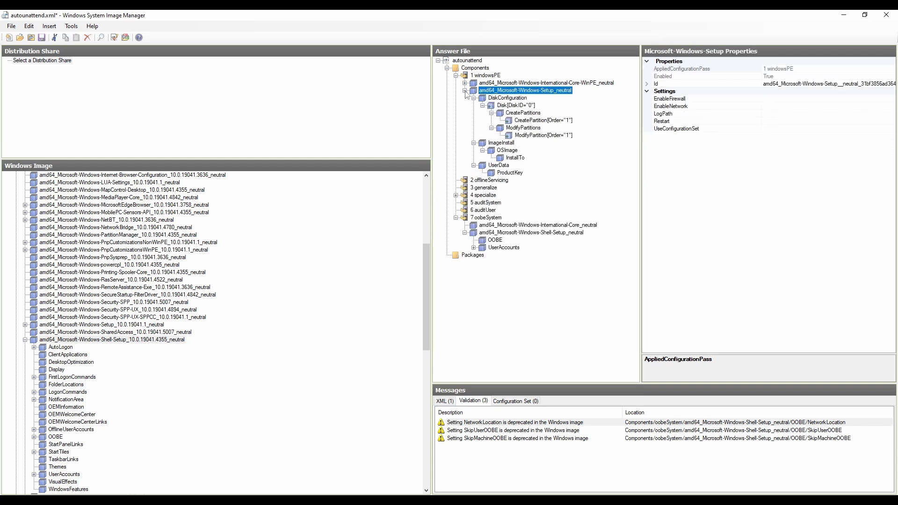
{"action": "left_click", "coordinate": [465, 90]}
{"action": "left_click", "coordinate": [464, 83]}
{"action": "left_click", "coordinate": [465, 83]}
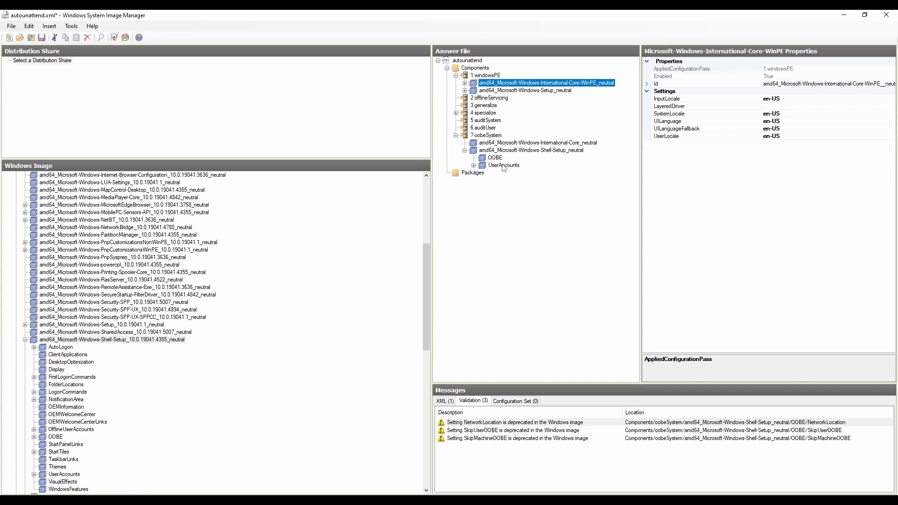
- Review the oobeSystem International-Core component and the RegisteredOwner setting of the Shell-Setup component below it
{"action": "left_click", "coordinate": [509, 143]}
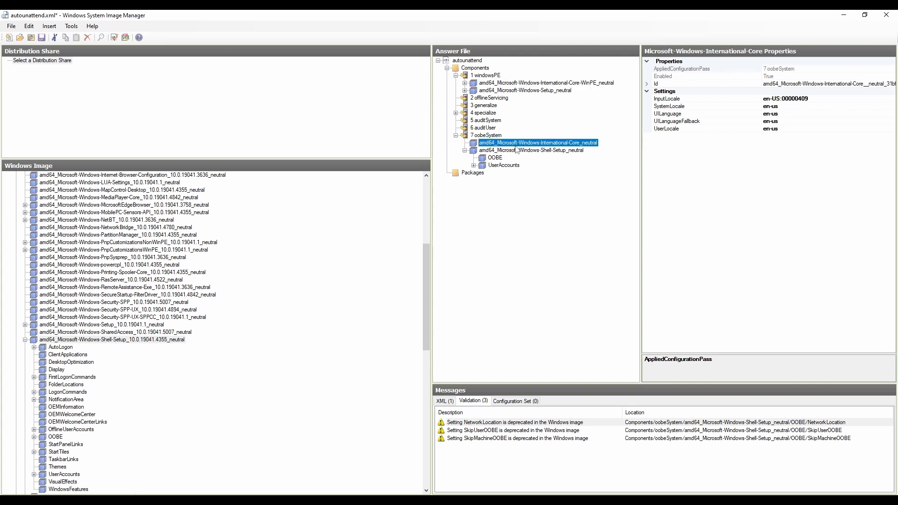
{"action": "left_click", "coordinate": [513, 150]}
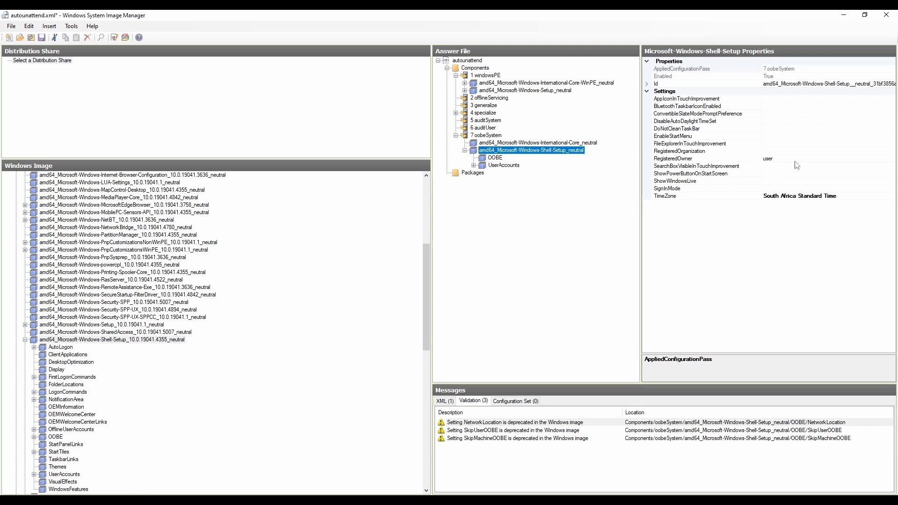
{"action": "left_click", "coordinate": [766, 159]}
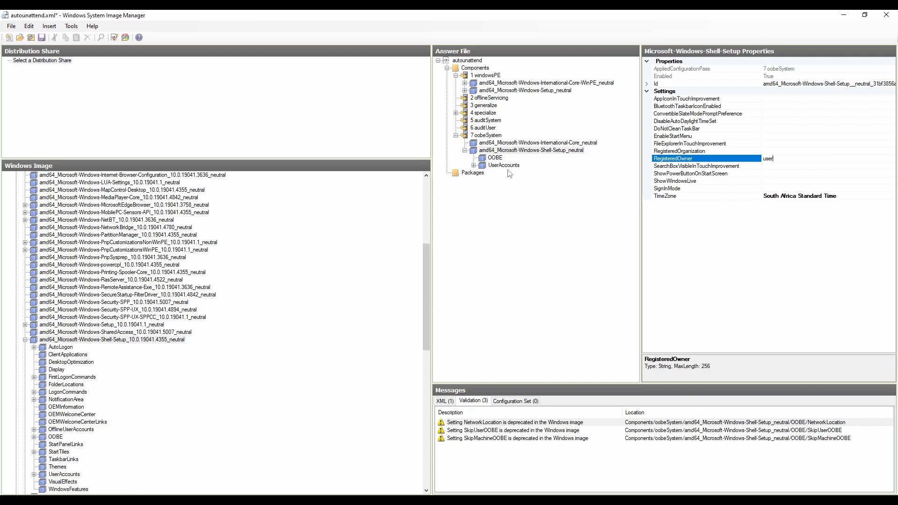
- Review the OOBE settings that hide the EULA page, OEM registration, online account screens and wireless setup
{"action": "left_click", "coordinate": [496, 158]}
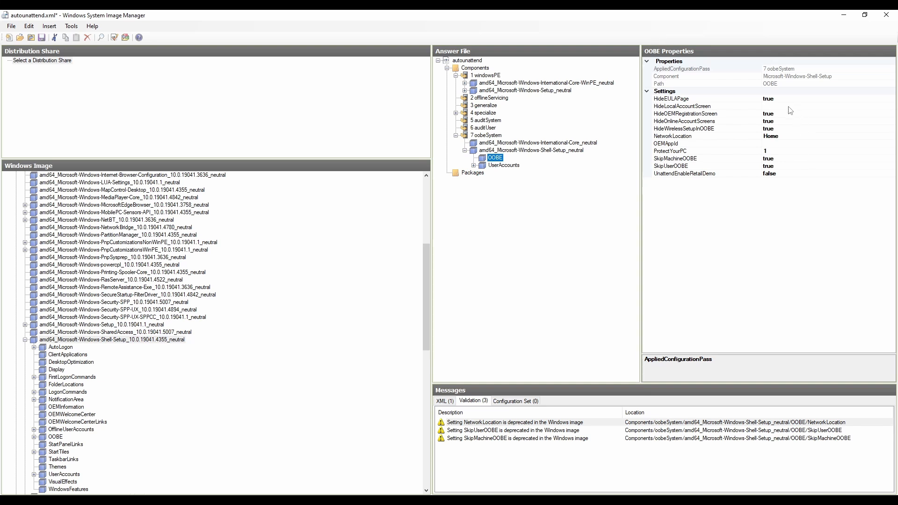
{"action": "left_click", "coordinate": [678, 100]}
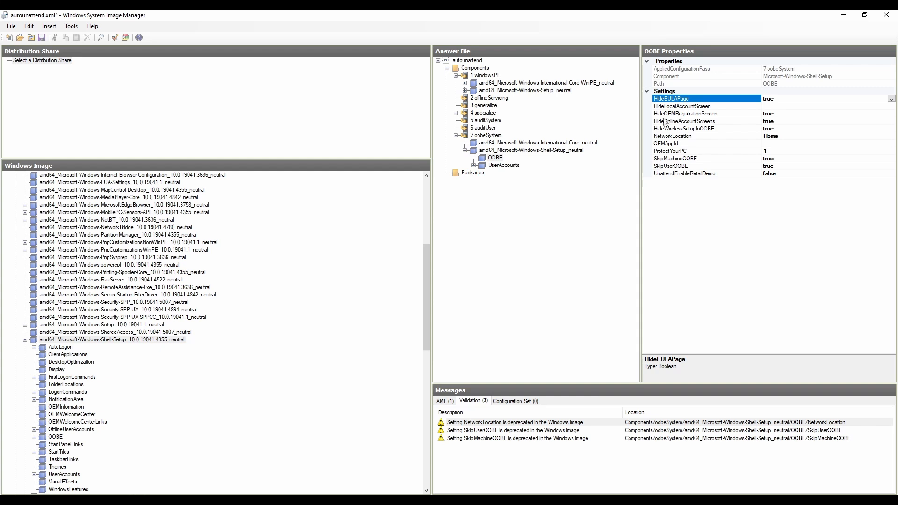
{"action": "left_click", "coordinate": [703, 115]}
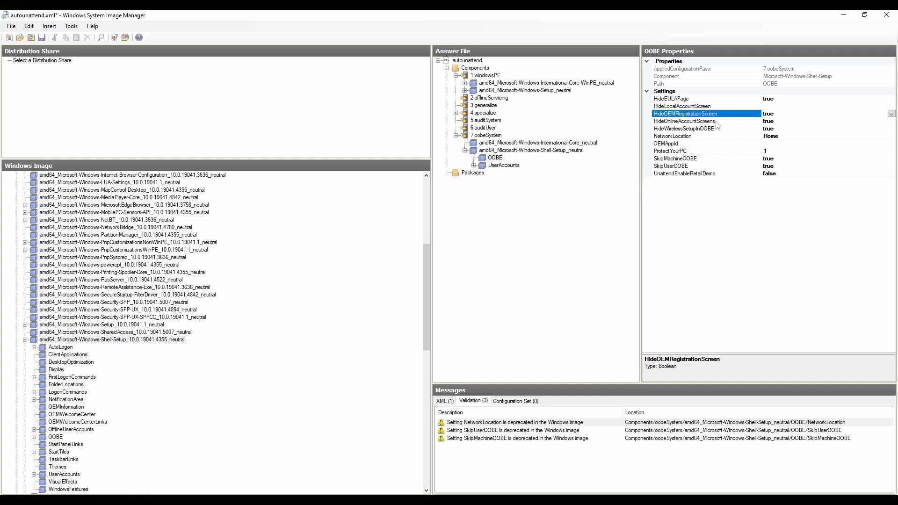
{"action": "left_click", "coordinate": [686, 123]}
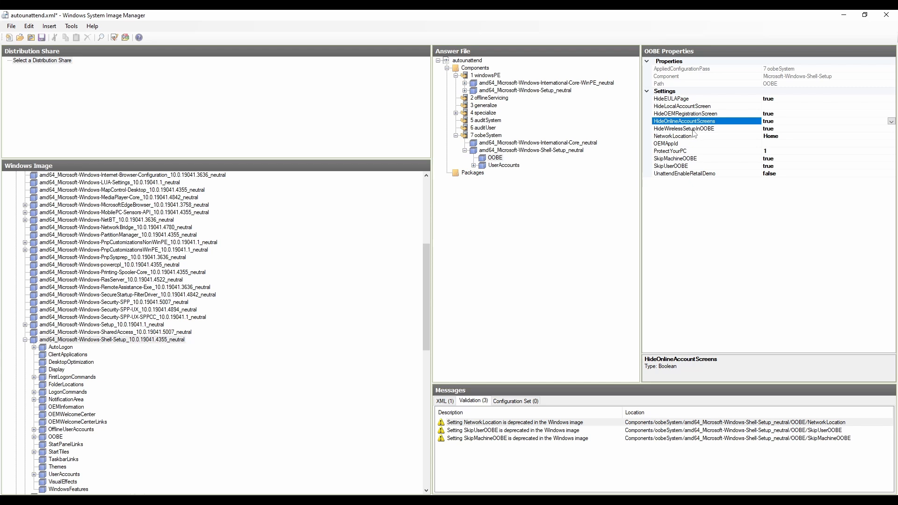
{"action": "left_click", "coordinate": [696, 129]}
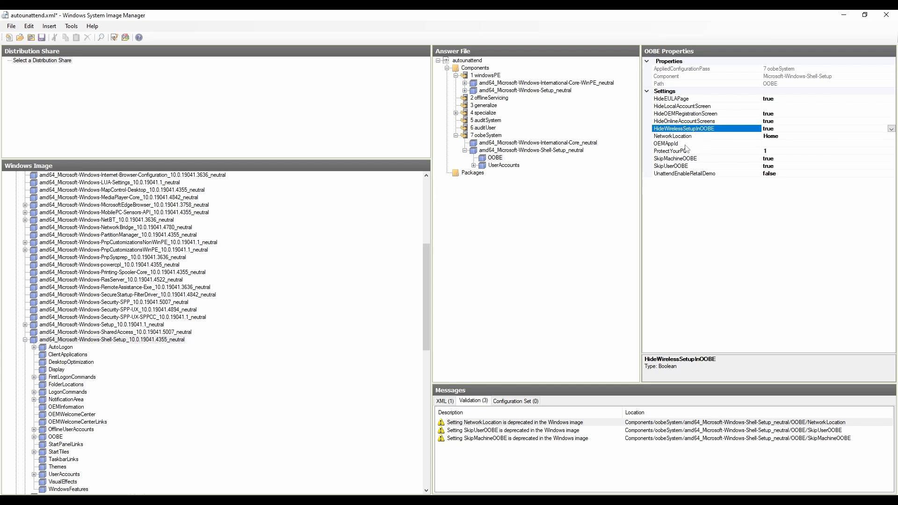
- Check the available NetworkLocation values and the ProtectYourPC setting in the OOBE properties
{"action": "left_click", "coordinate": [680, 138]}
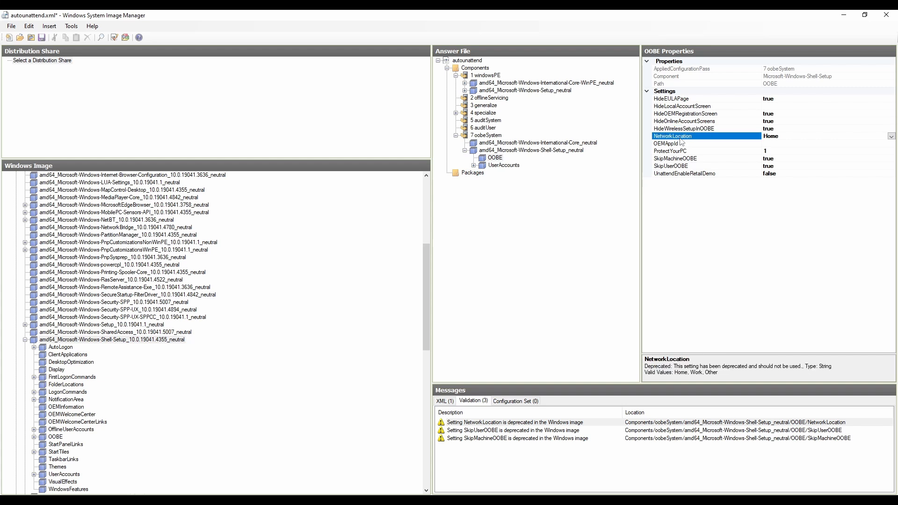
{"action": "left_click", "coordinate": [891, 137]}
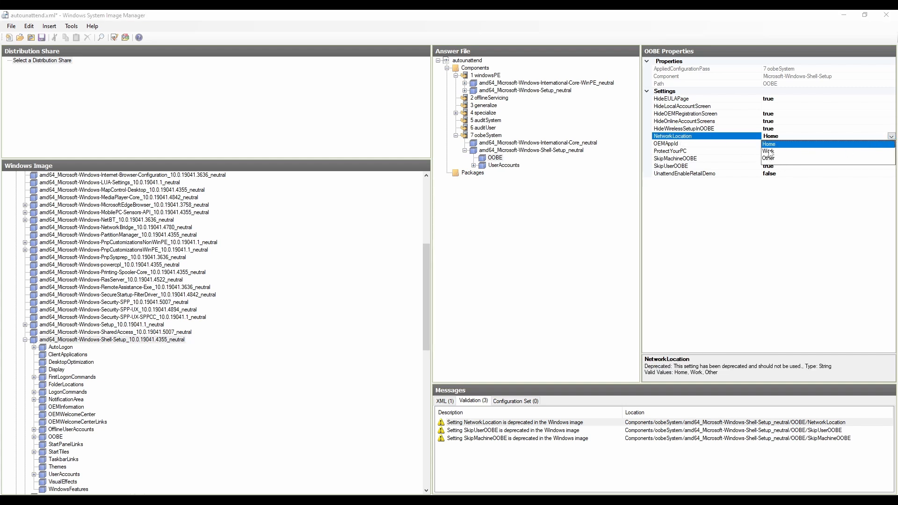
{"action": "left_click", "coordinate": [791, 136]}
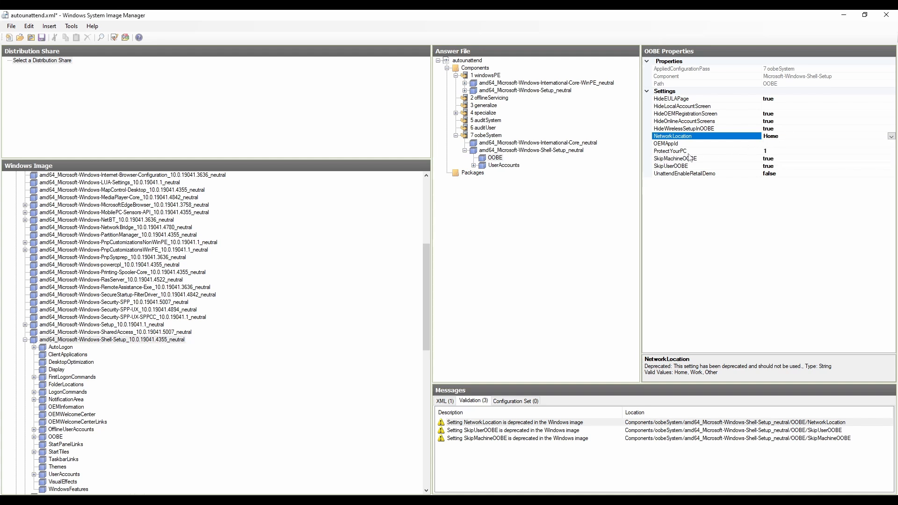
{"action": "left_click", "coordinate": [782, 151]}
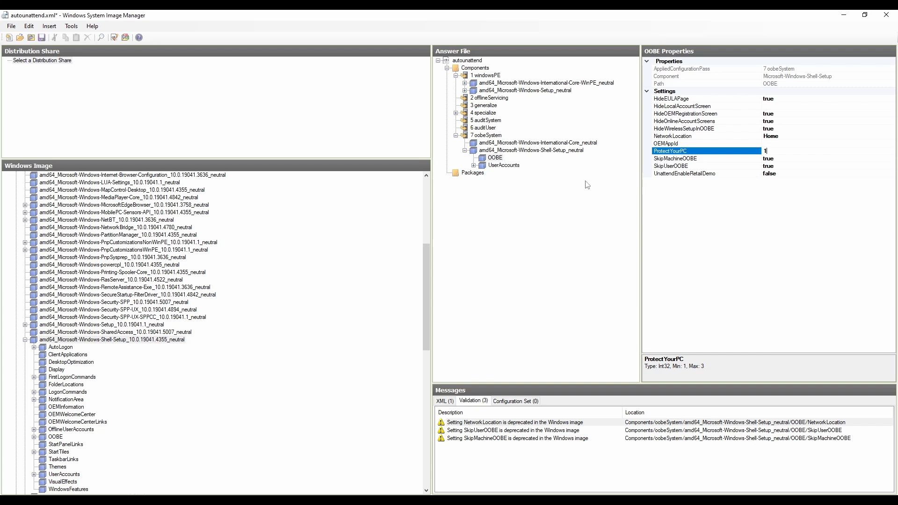
- Expand UserAccounts and LocalAccounts, check how a new LocalAccount can be inserted, and view the Admin account's settings
{"action": "left_click", "coordinate": [474, 165]}
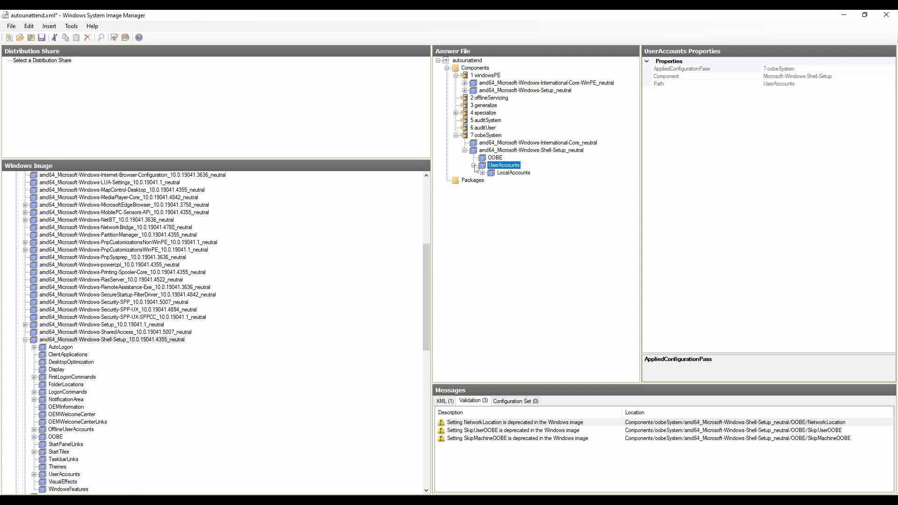
{"action": "left_click", "coordinate": [483, 173]}
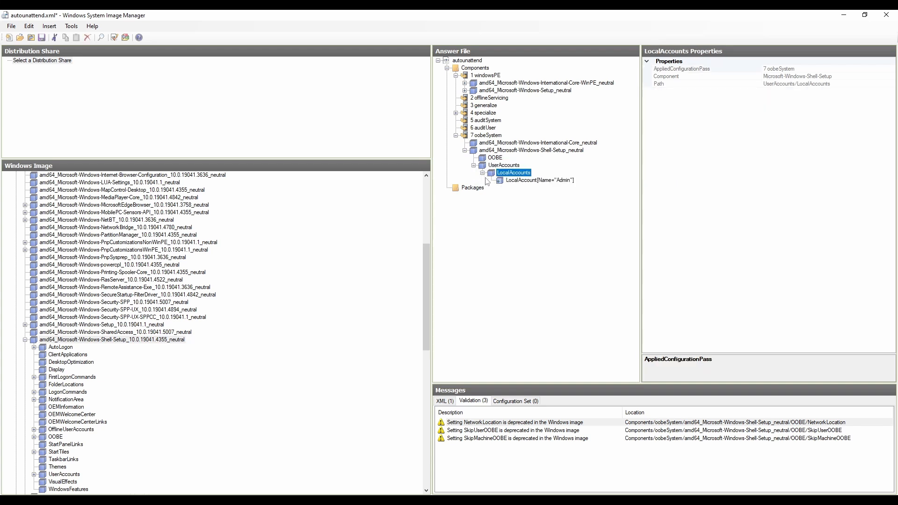
{"action": "left_click", "coordinate": [525, 182]}
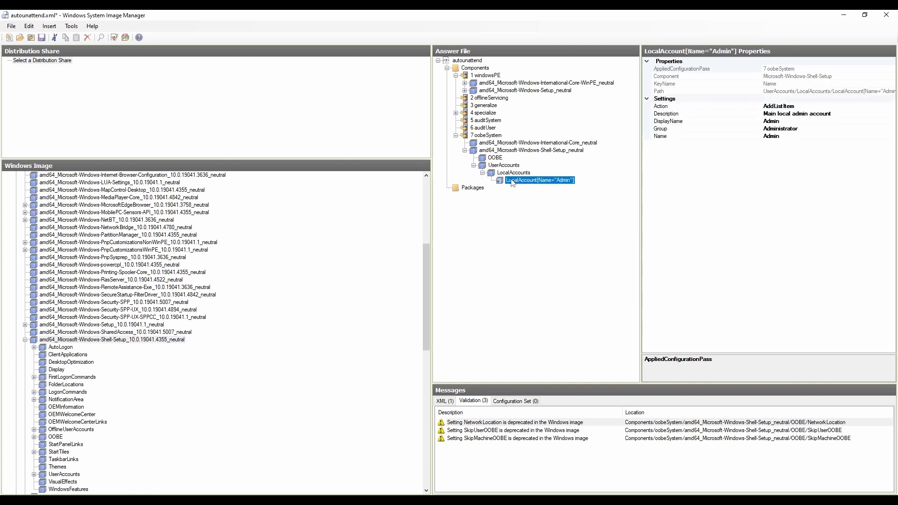
{"action": "right_click", "coordinate": [510, 173]}
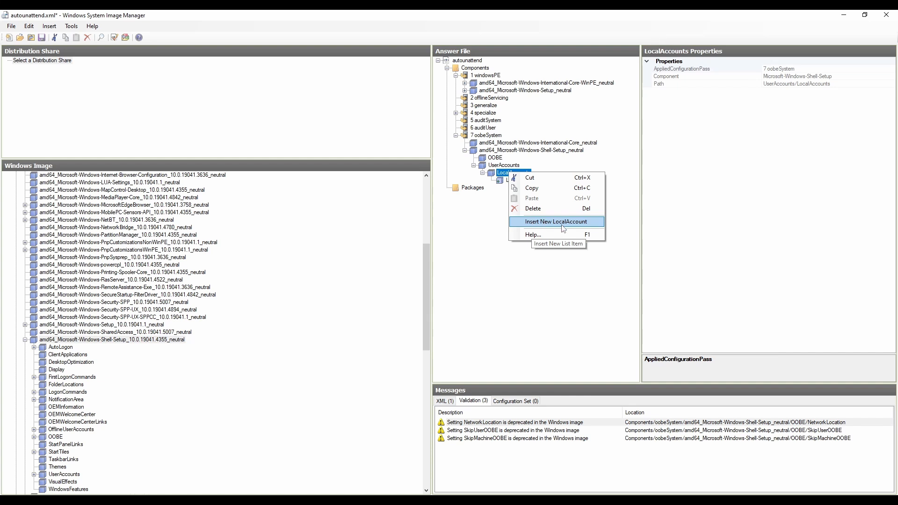
{"action": "left_click", "coordinate": [501, 201]}
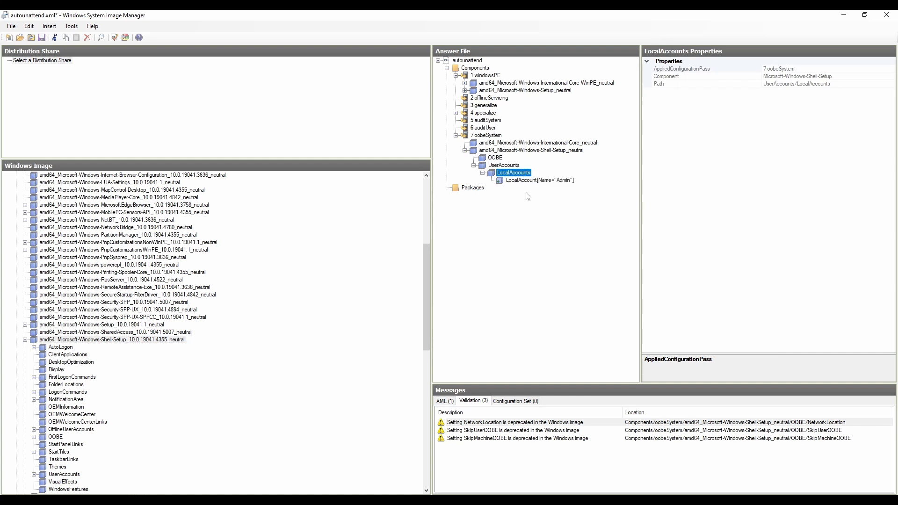
{"action": "left_click", "coordinate": [533, 182]}
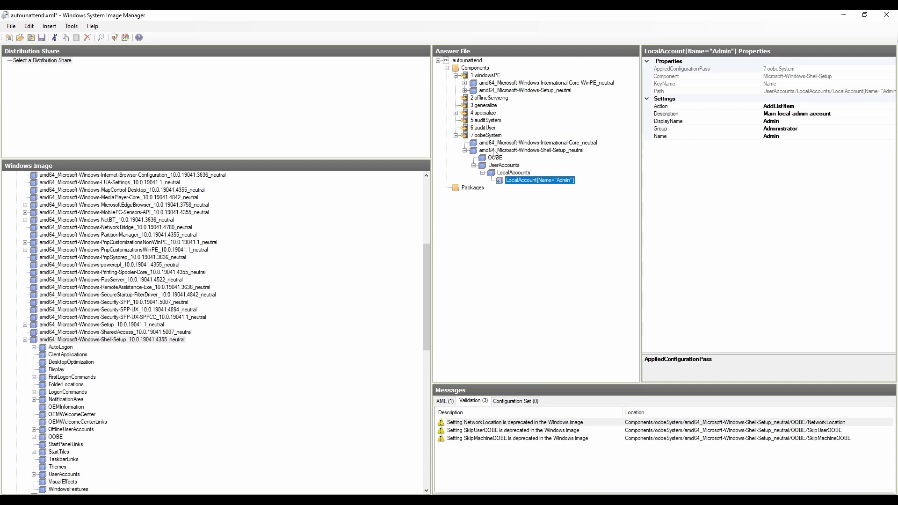
- Expand the windowsPE International-Core-WinPE and Setup components and compare the CreatePartition and ModifyPartition settings of disk 0
{"action": "left_click", "coordinate": [465, 84]}
{"action": "left_click", "coordinate": [464, 98]}
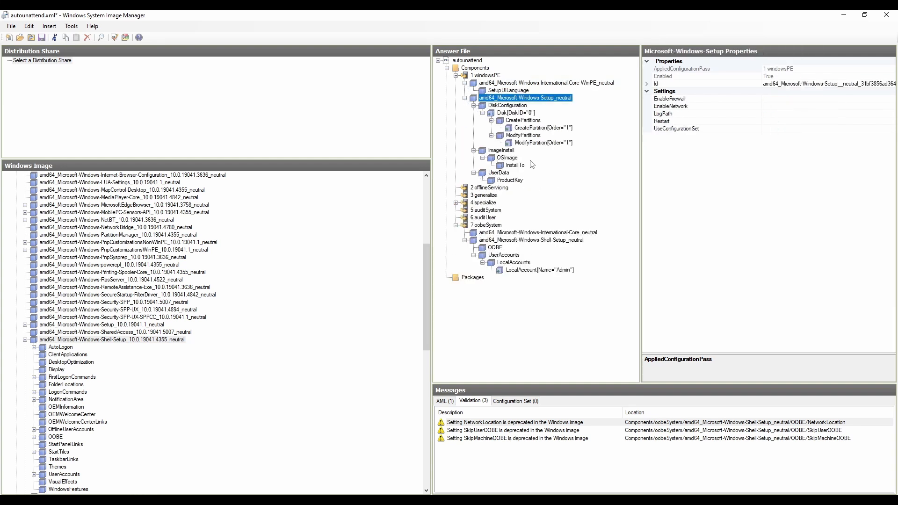
{"action": "left_click", "coordinate": [533, 122]}
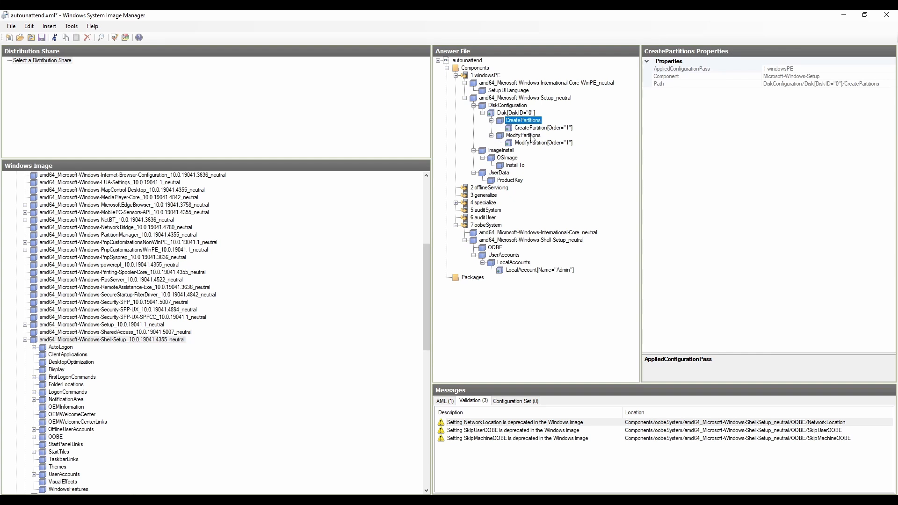
{"action": "left_click", "coordinate": [538, 128]}
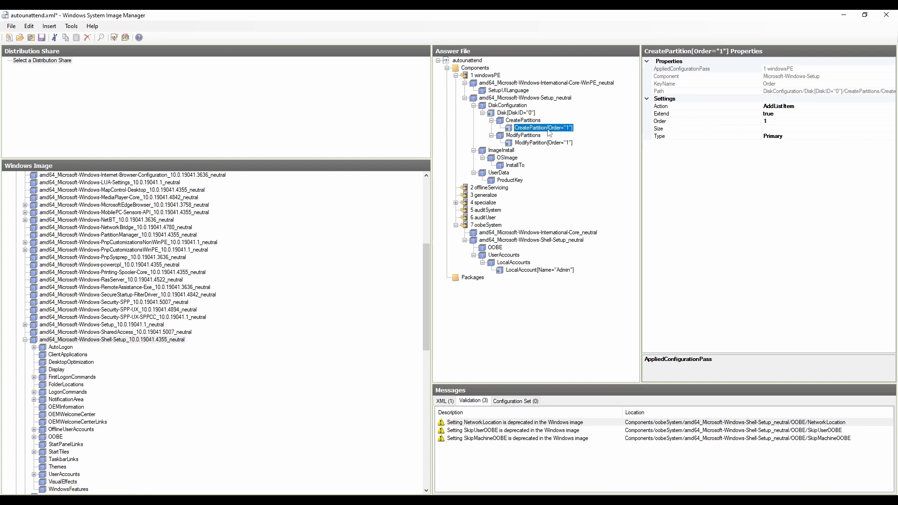
{"action": "left_click", "coordinate": [534, 143]}
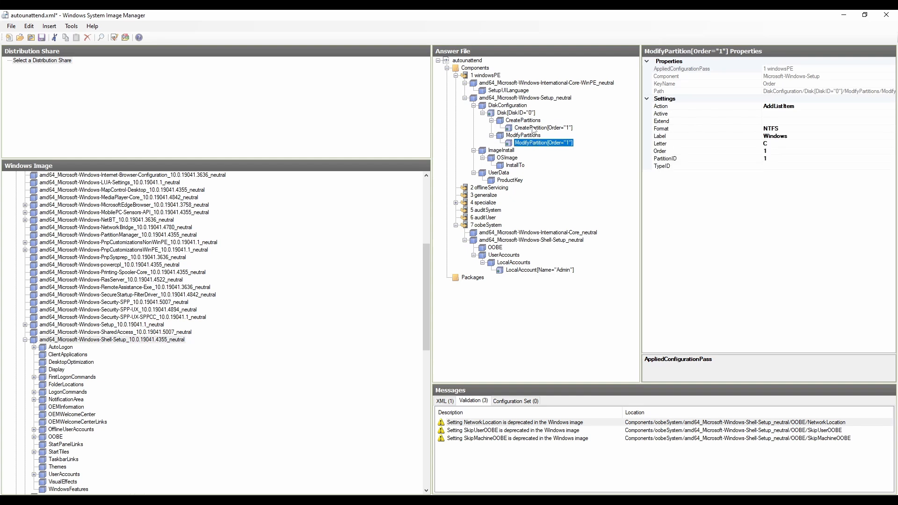
{"action": "left_click", "coordinate": [532, 128]}
{"action": "left_click", "coordinate": [530, 144]}
{"action": "left_click", "coordinate": [532, 128]}
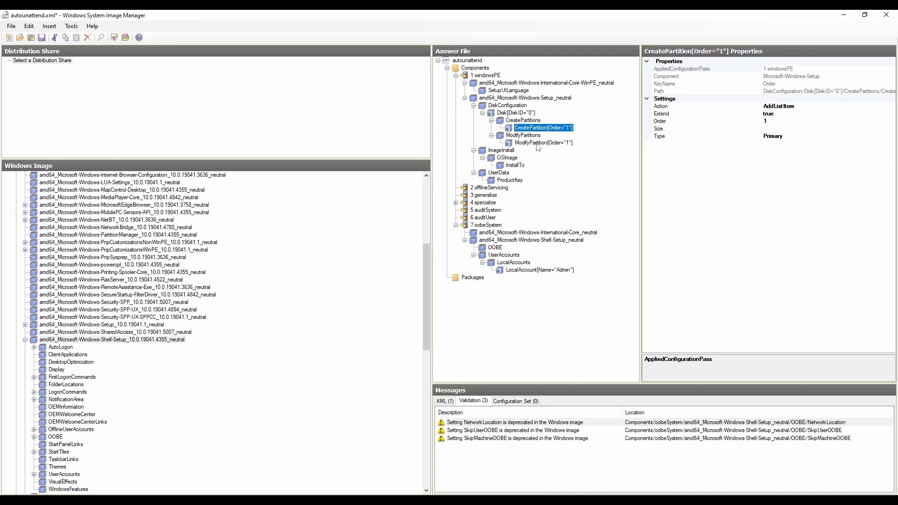
- Collapse Shell-Setup in the Windows image and examine the validation messages for NetworkLocation, SkipUserOOBE and SkipMachineOOBE, tracing the last two to their settings
{"action": "left_click", "coordinate": [25, 340]}
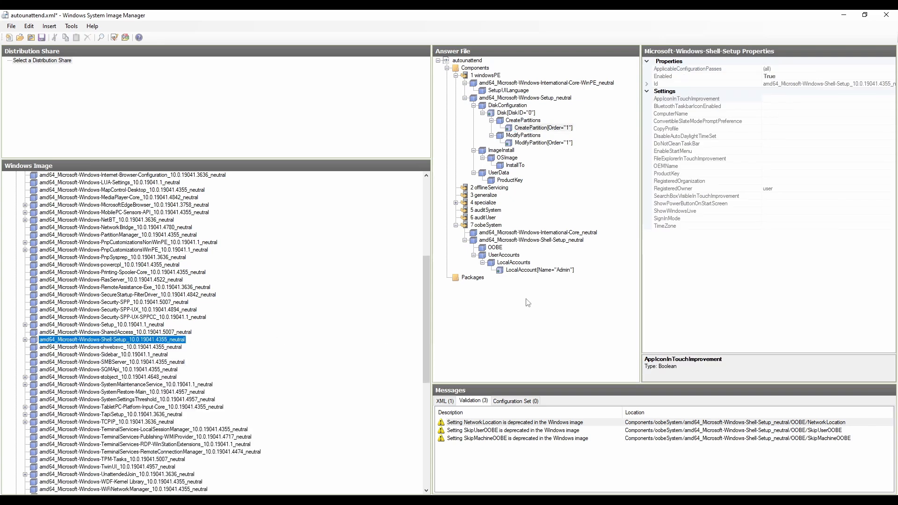
{"action": "left_click", "coordinate": [505, 431]}
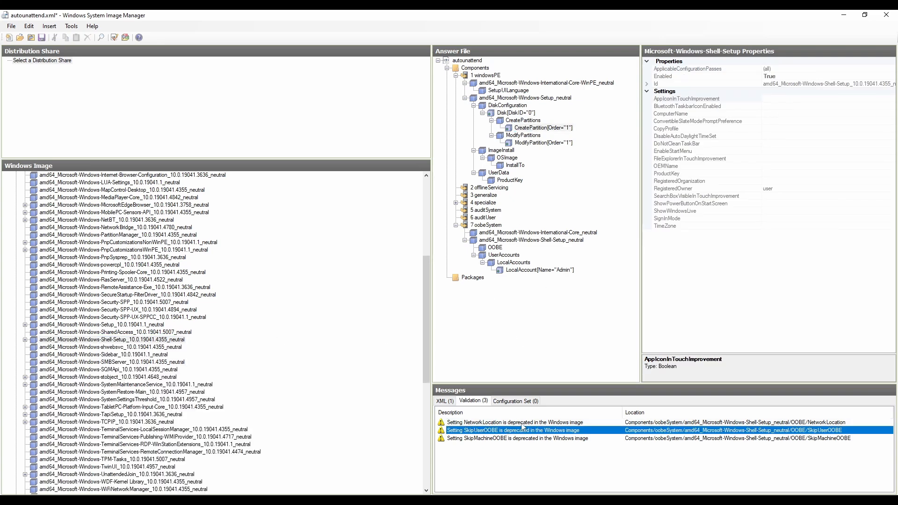
{"action": "left_click", "coordinate": [520, 424]}
{"action": "left_click", "coordinate": [494, 431]}
{"action": "left_click", "coordinate": [554, 424]}
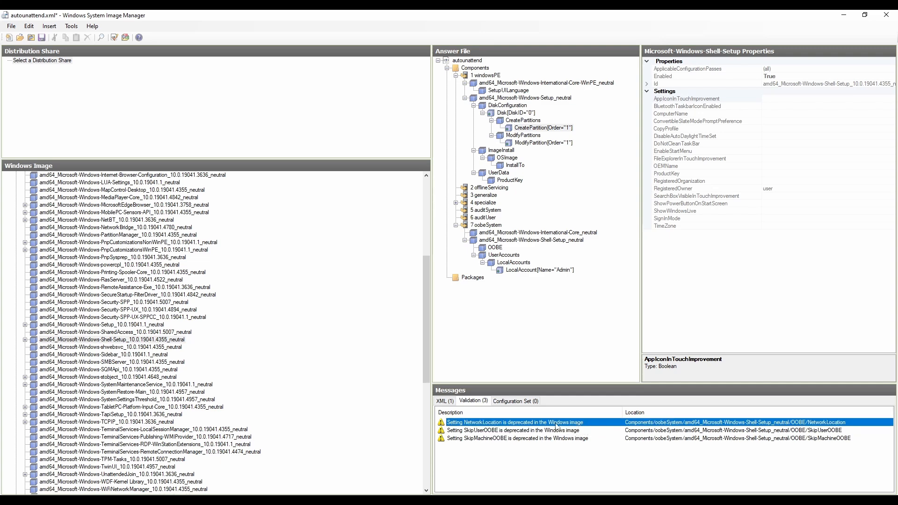
{"action": "double_click", "coordinate": [554, 431]}
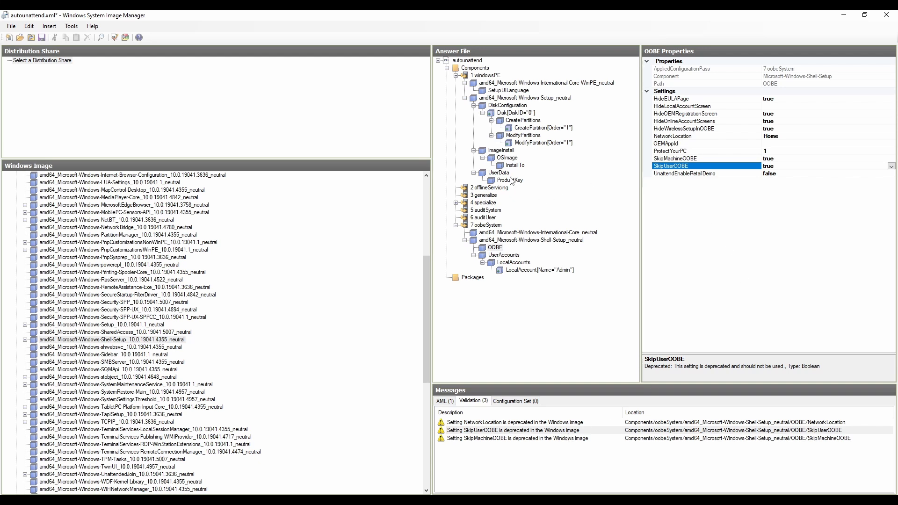
{"action": "left_click", "coordinate": [535, 144]}
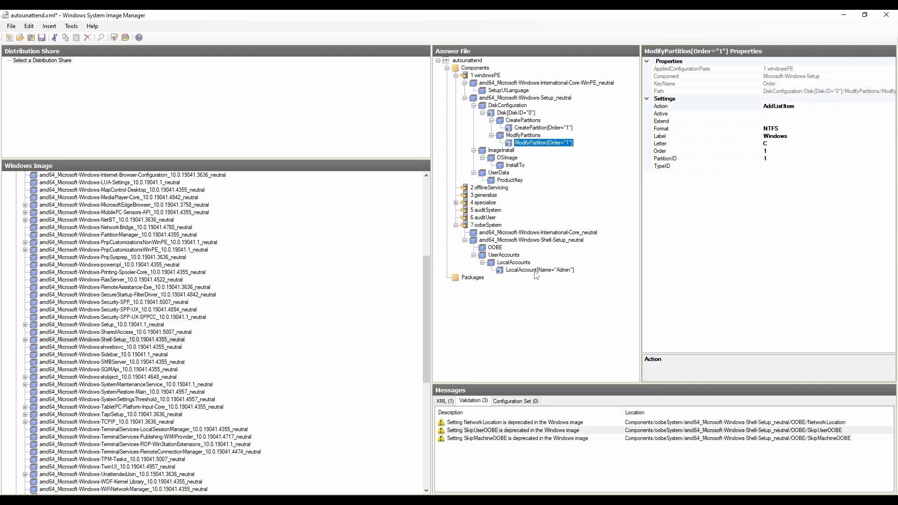
{"action": "left_click", "coordinate": [515, 440]}
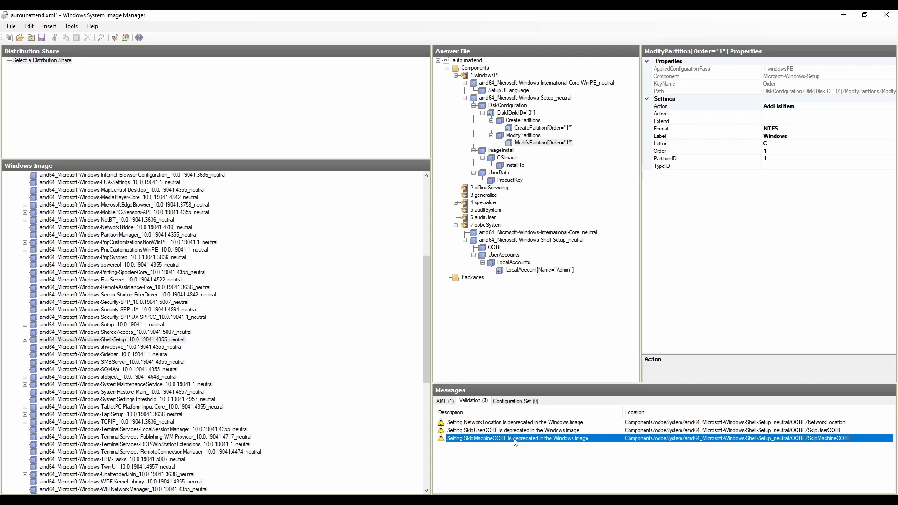
{"action": "double_click", "coordinate": [514, 439]}
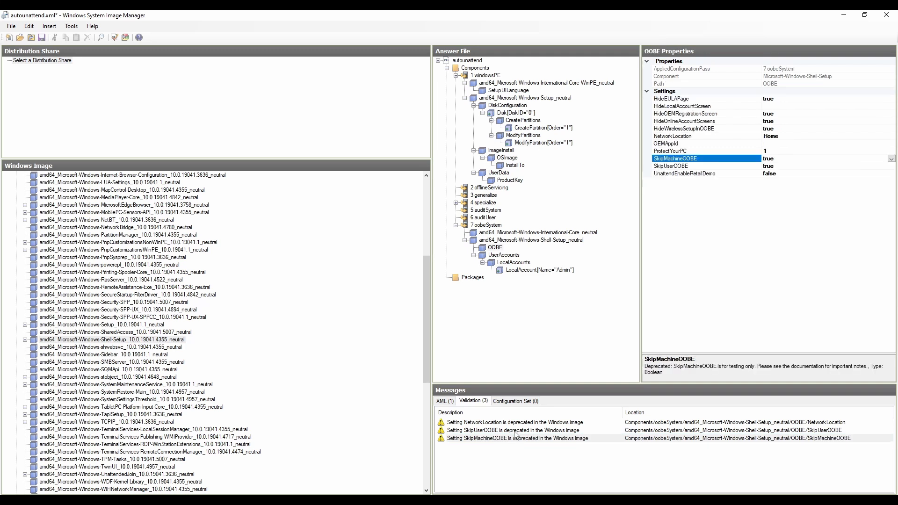
{"action": "left_click_drag", "start_coordinate": [496, 457], "coordinate": [516, 425]}
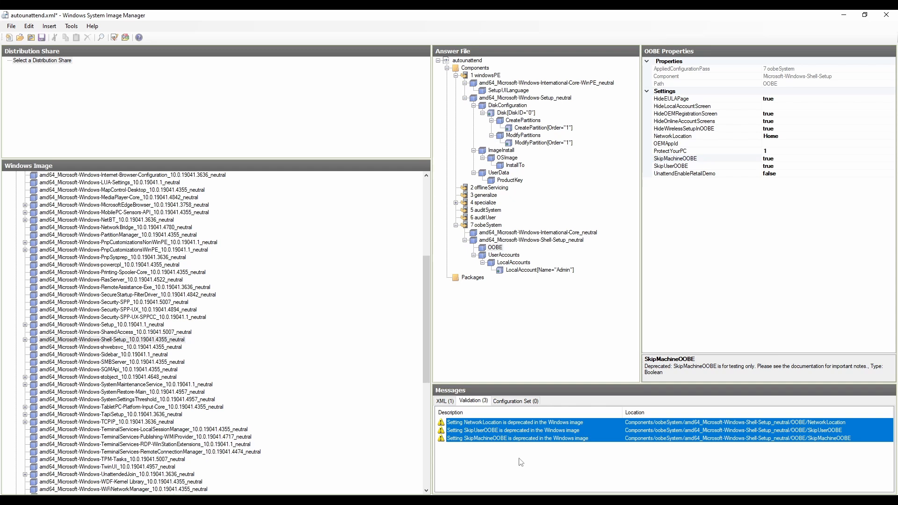
- Check which commands are available for saving the answer file
{"action": "left_click", "coordinate": [11, 26]}
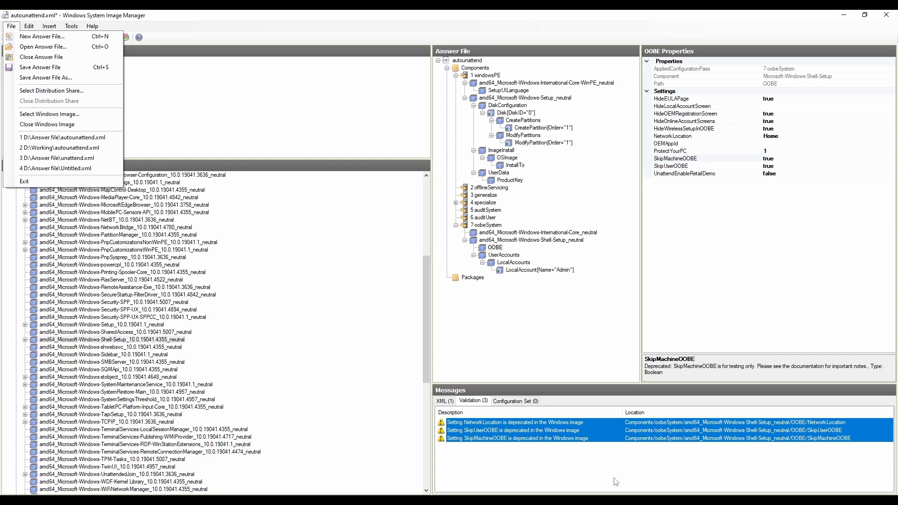
{"action": "mouse_move", "coordinate": [598, 500]}
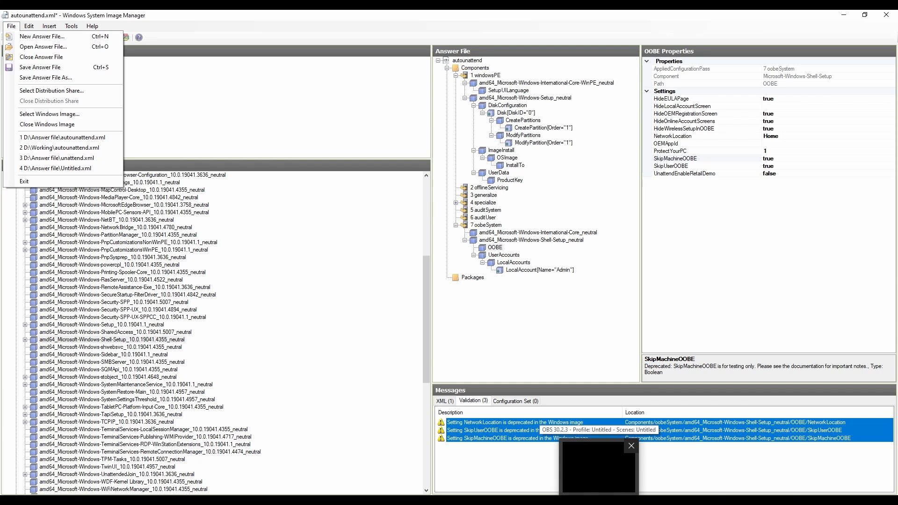